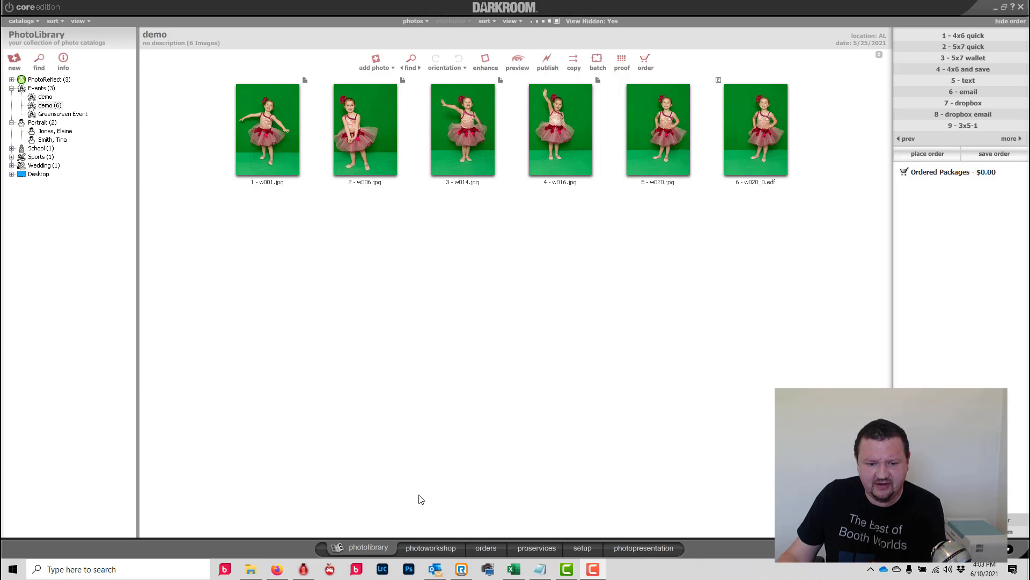
# Go to Setup > Products & Services > Templates > My Templates and start a new border template
pyautogui.click(577, 547)
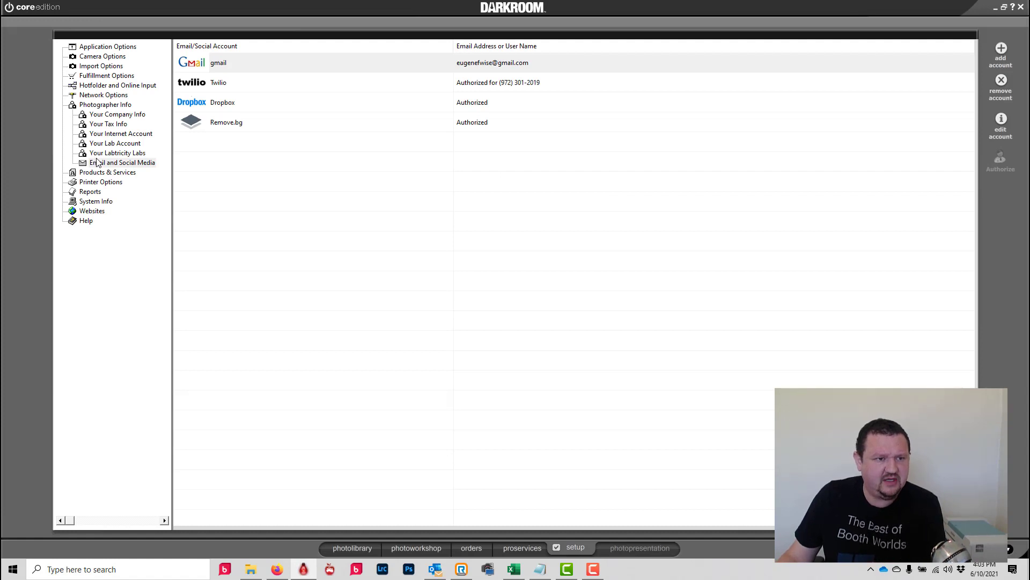
pyautogui.click(88, 173)
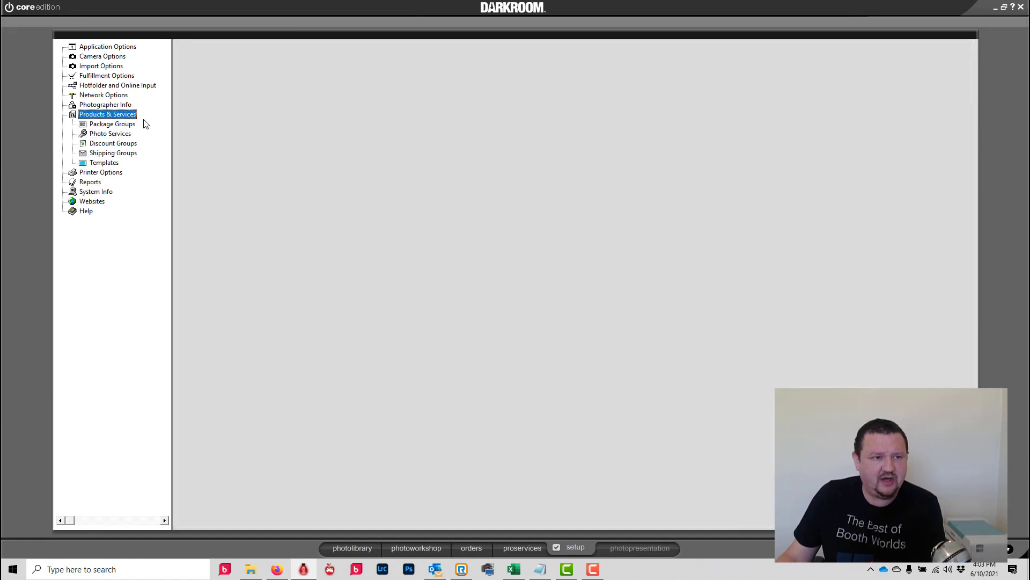
pyautogui.click(98, 163)
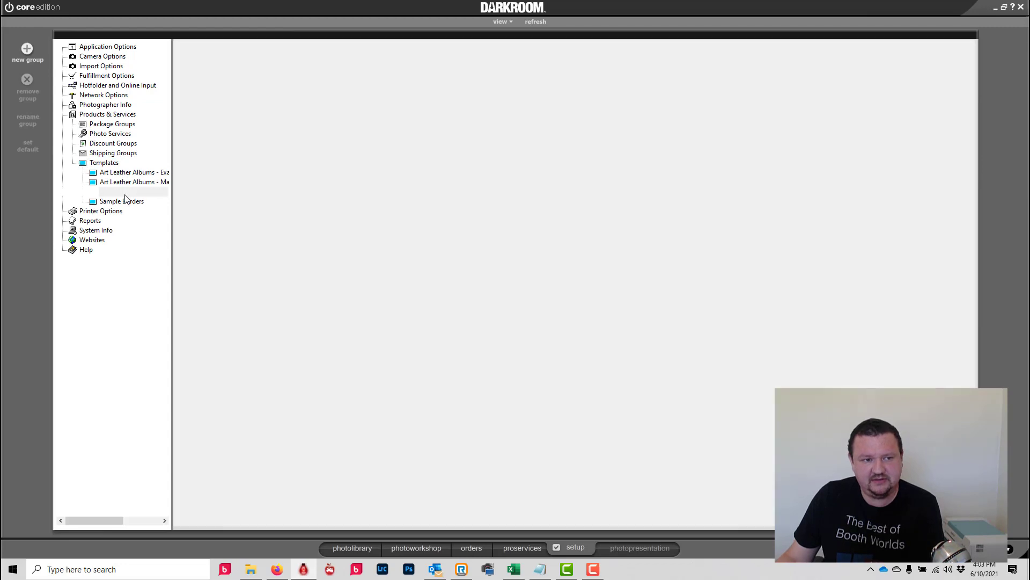
pyautogui.click(126, 193)
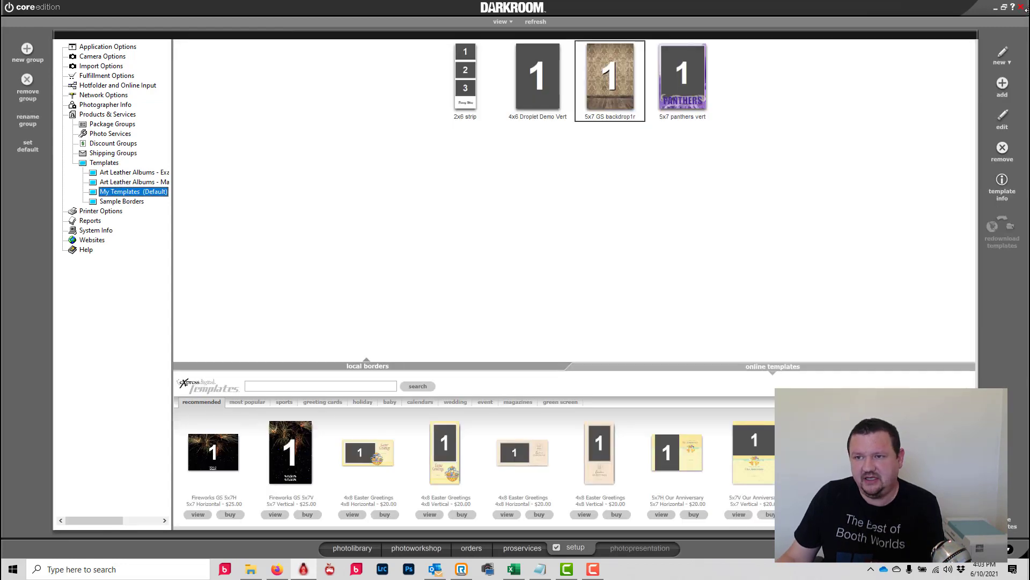
pyautogui.click(1000, 57)
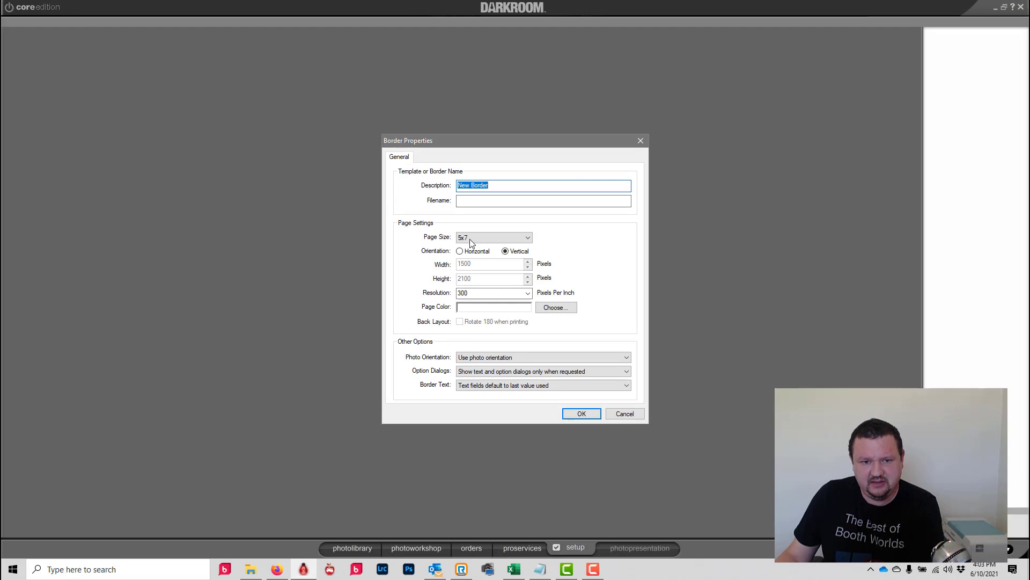
# Set page size 8x16 horizontal (4800x2400) and enter the description 'GS Pano Demo Horz'
pyautogui.click(522, 239)
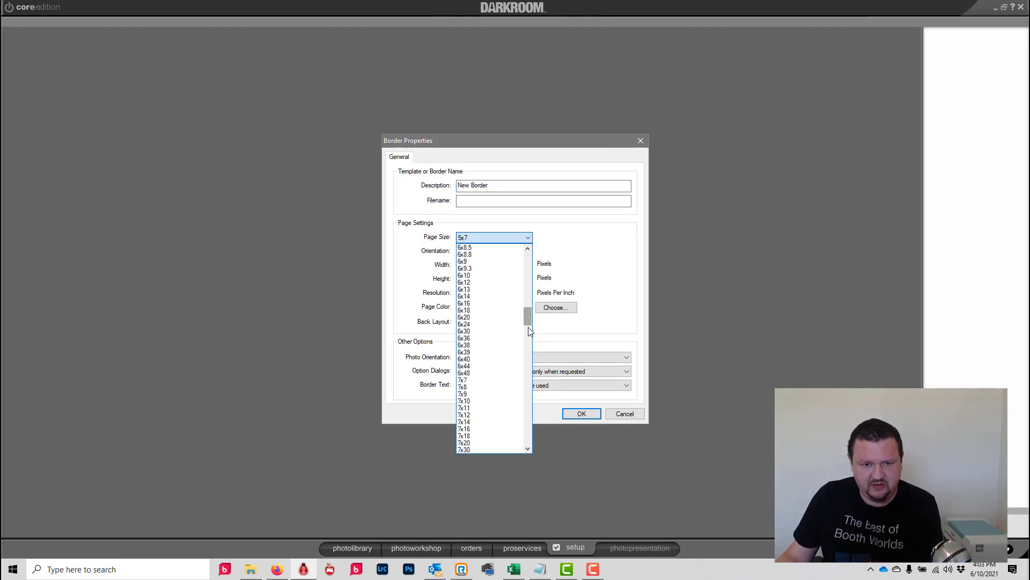
pyautogui.scroll(-15, 527, 336)
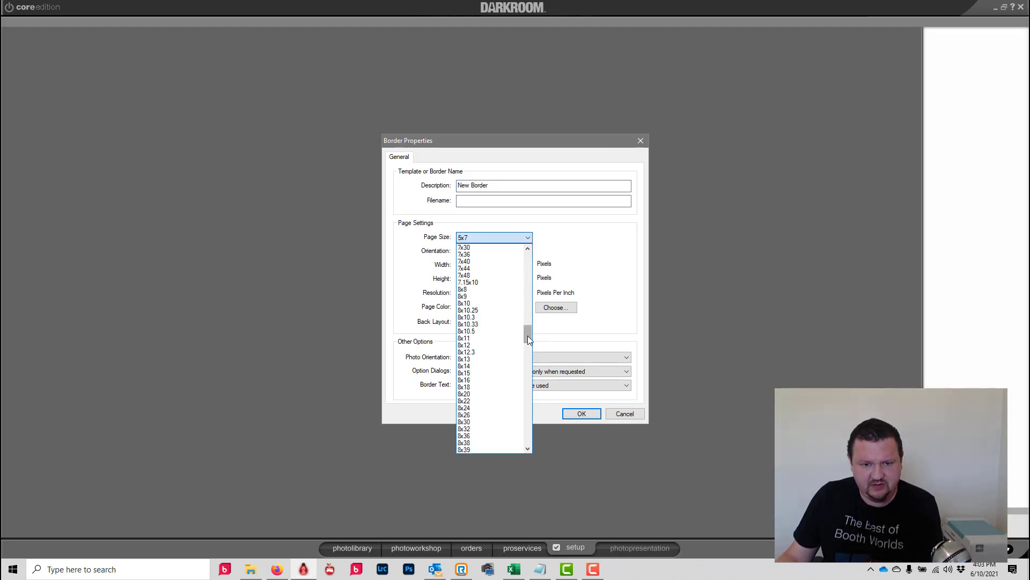
pyautogui.click(465, 380)
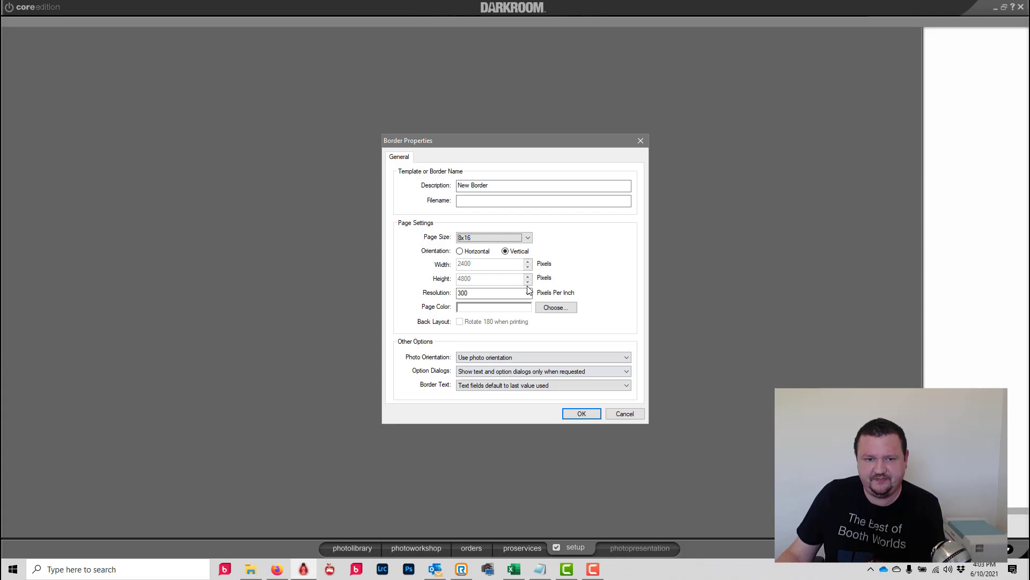
pyautogui.click(460, 251)
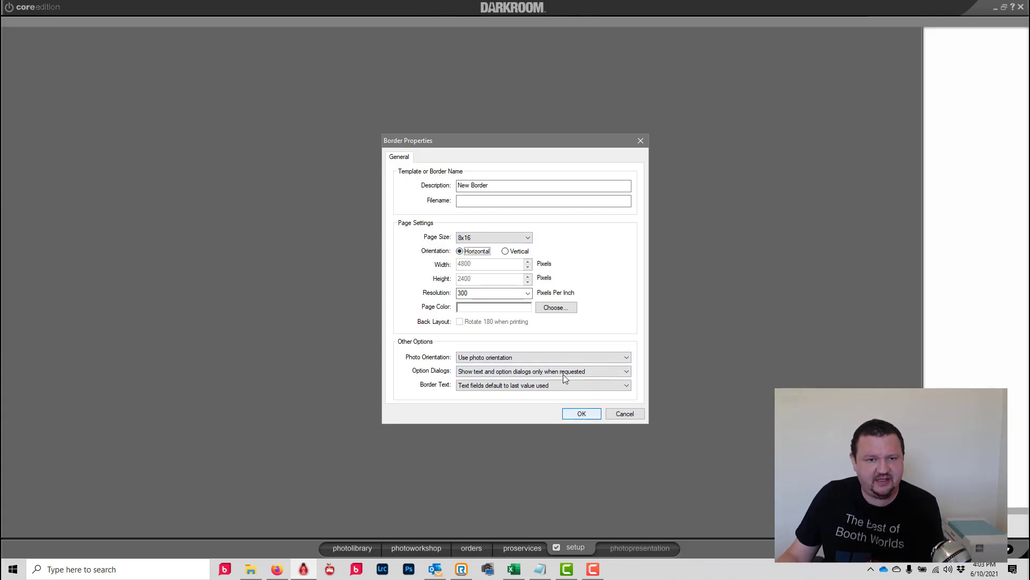
pyautogui.moveTo(494, 185); pyautogui.dragTo(354, 163)
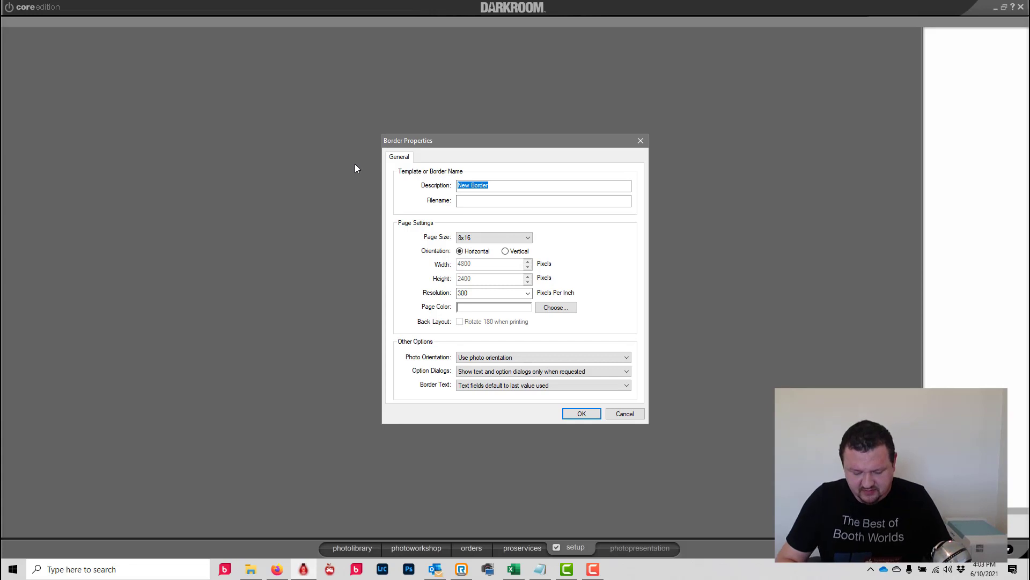
pyautogui.write('GS')
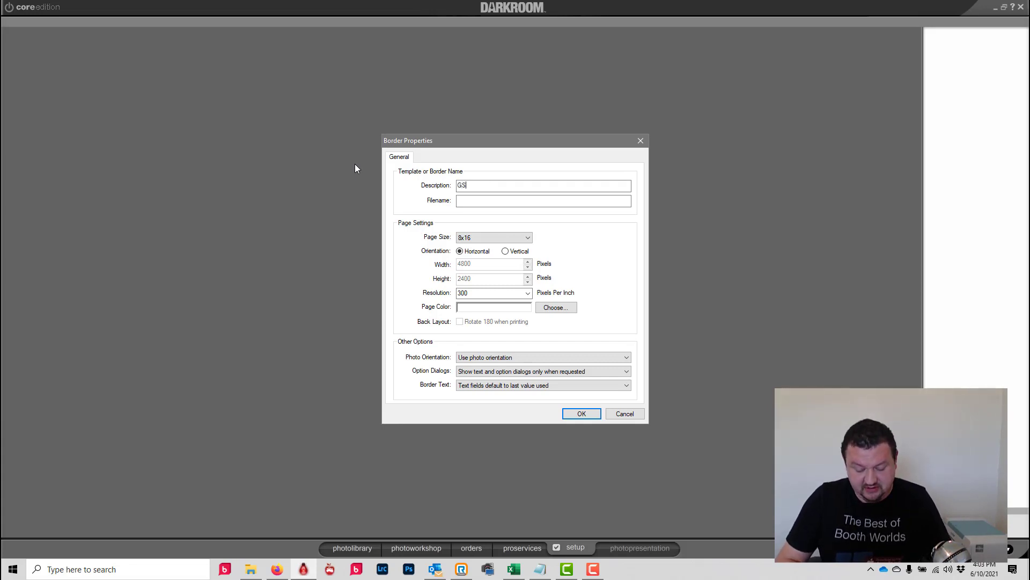
pyautogui.write(' Pano')
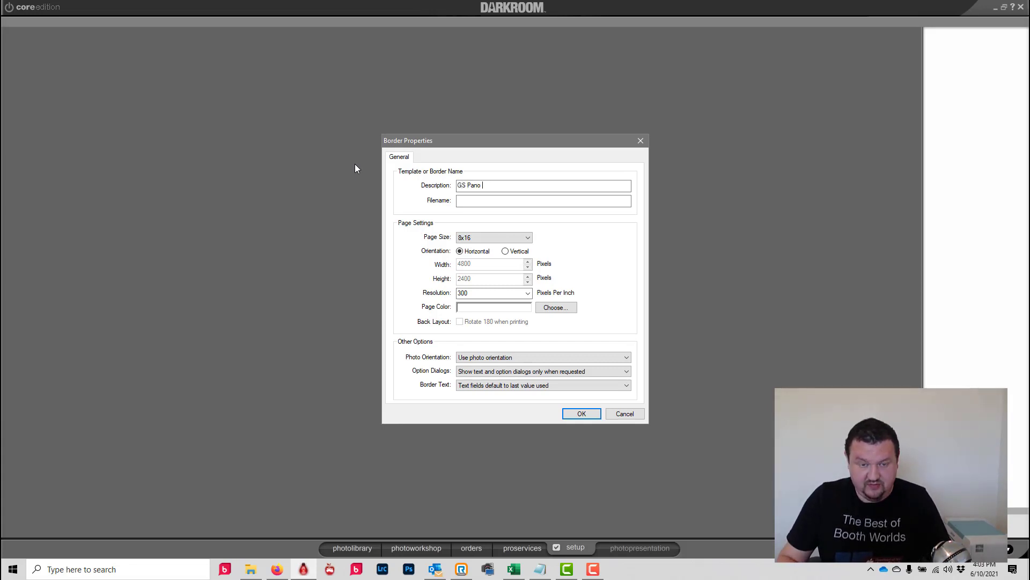
pyautogui.write(' Demo')
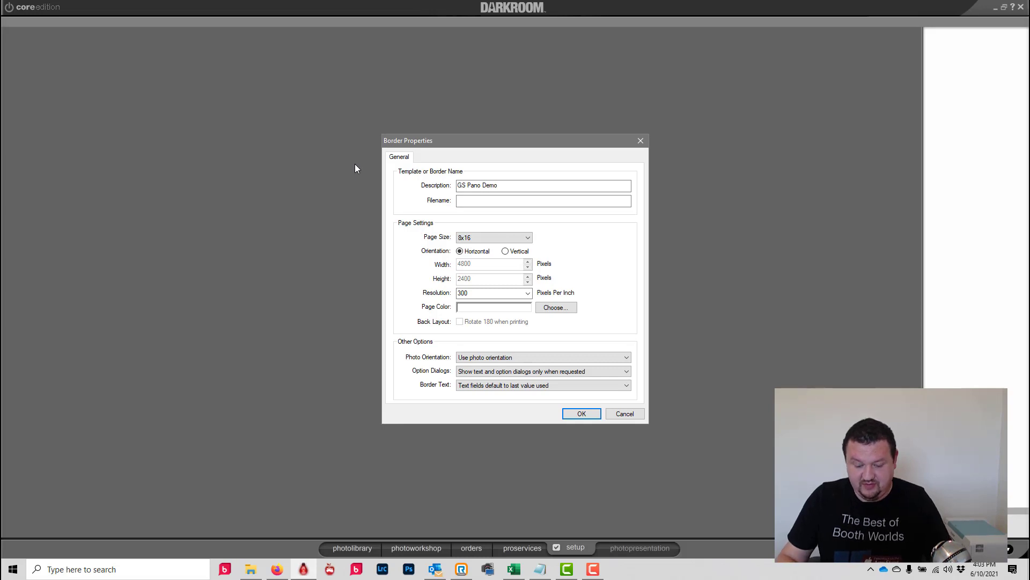
pyautogui.write(' Horz')
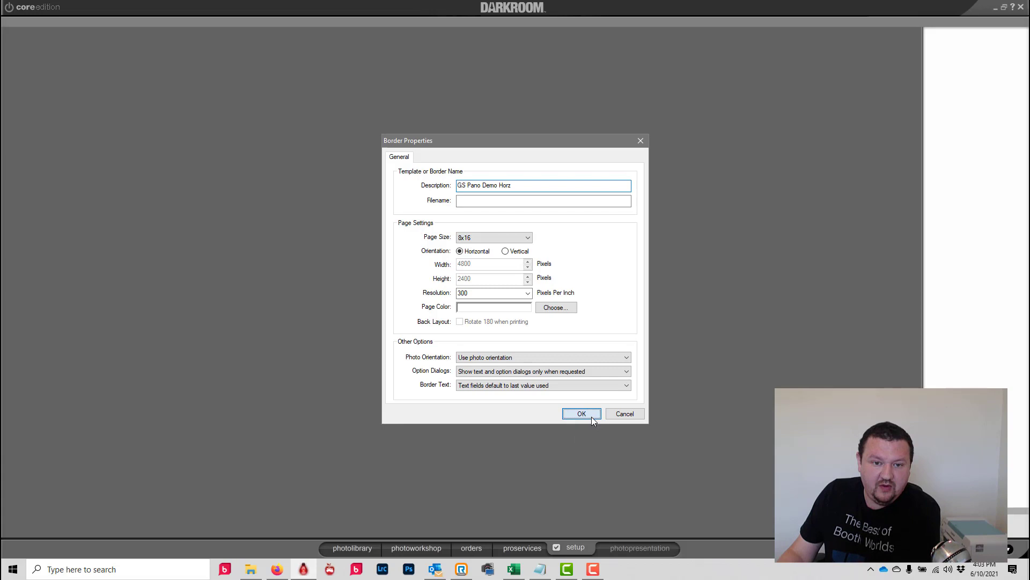
# Create the border and place Pictures > backgrounds > 8x16-2.jpg as its full-page background graphic
pyautogui.click(591, 417)
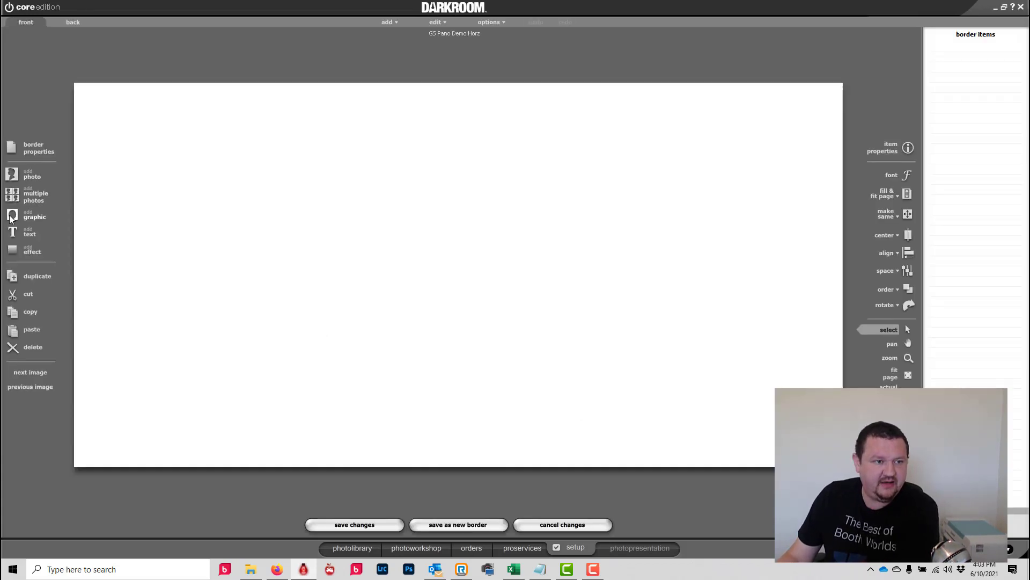
pyautogui.click(11, 216)
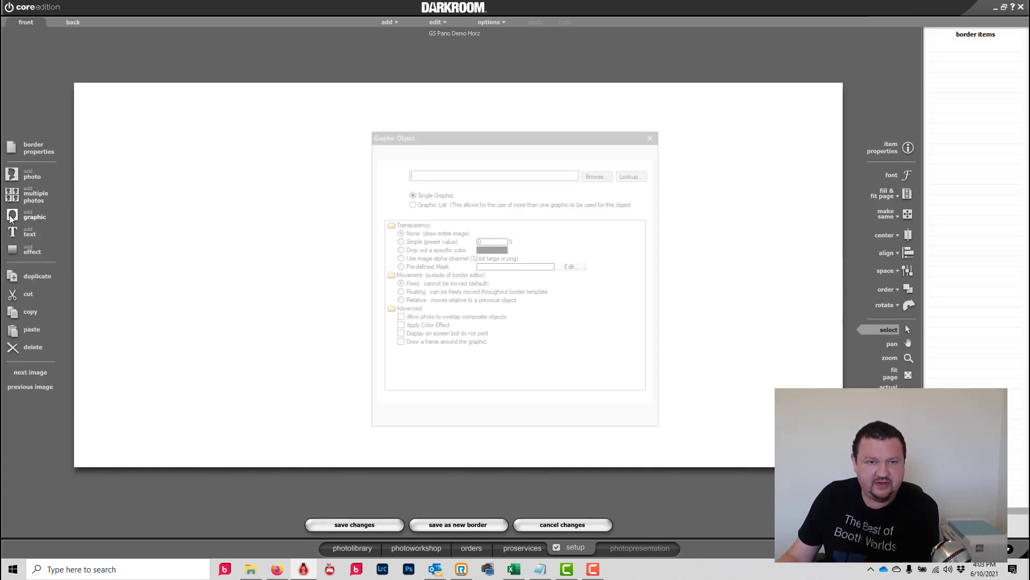
pyautogui.click(599, 174)
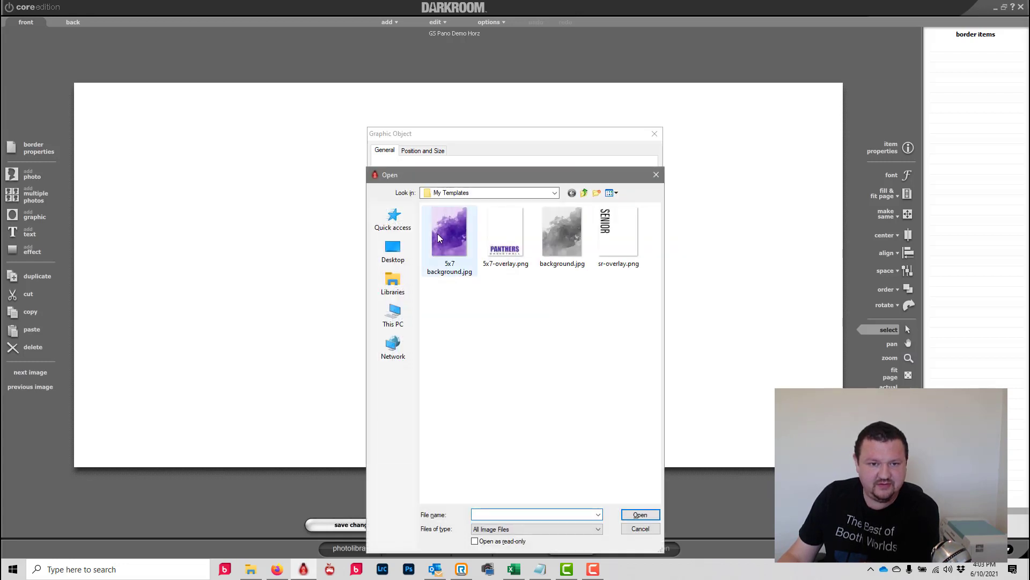
pyautogui.click(397, 284)
pyautogui.doubleClick(485, 274)
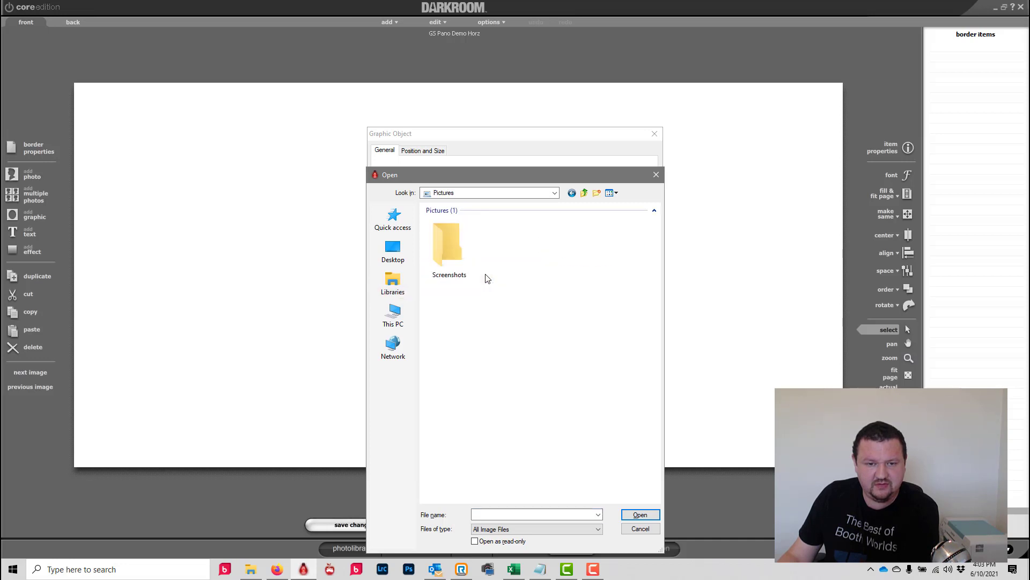
pyautogui.doubleClick(569, 255)
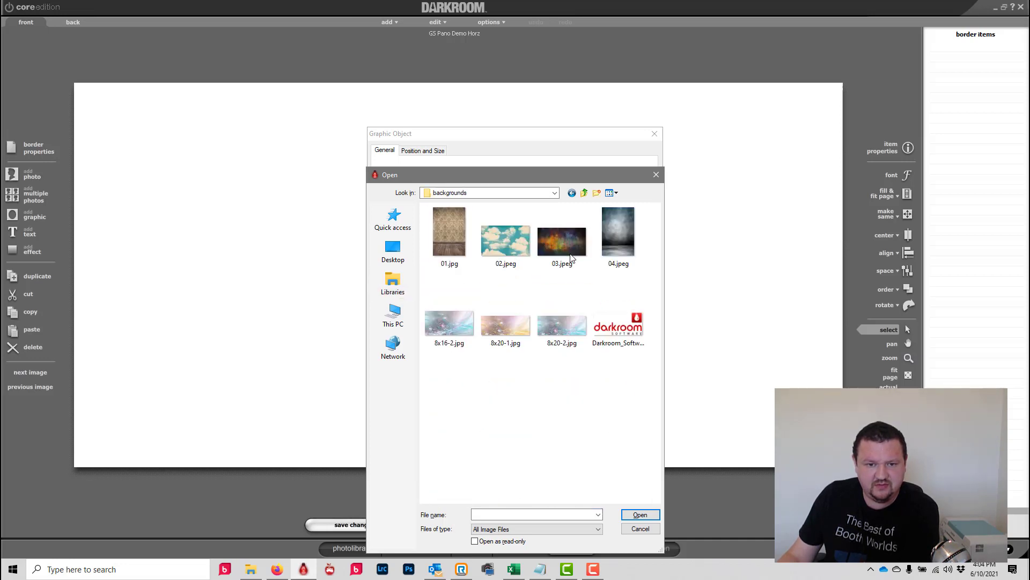
pyautogui.click(450, 322)
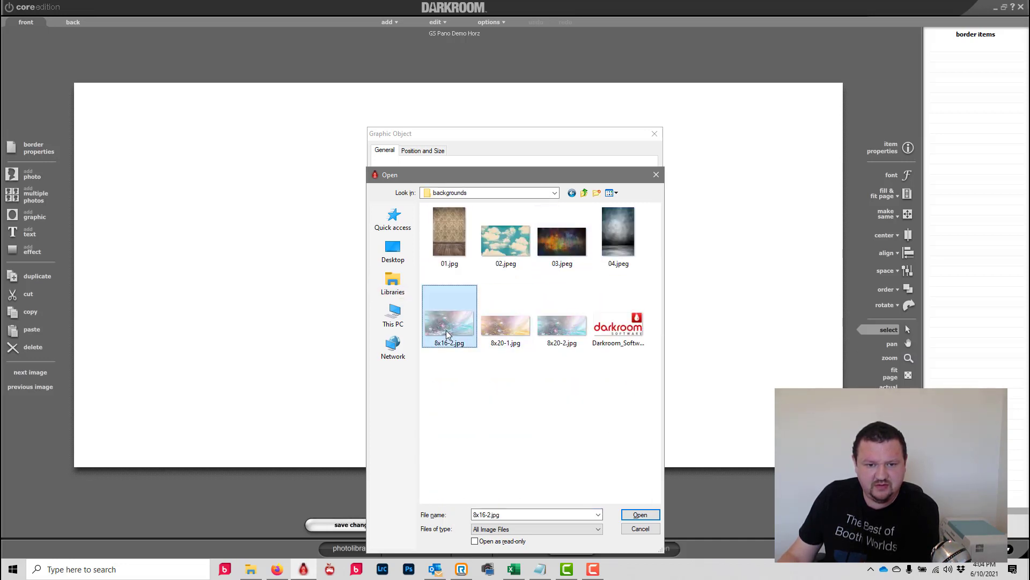
pyautogui.click(641, 515)
pyautogui.click(595, 422)
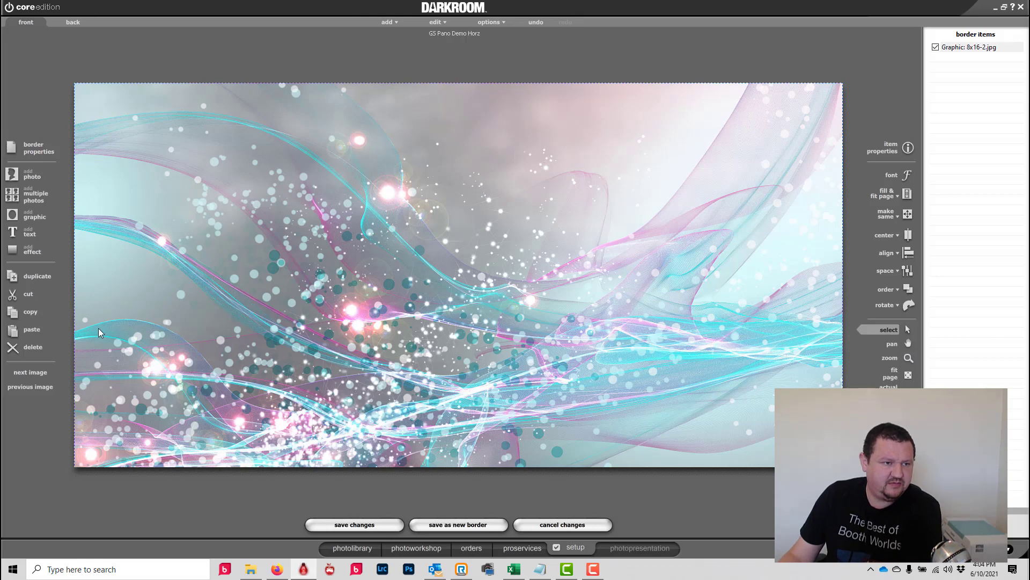
# Add a 'Name' text item in Brush Script MT, size 112
pyautogui.click(19, 238)
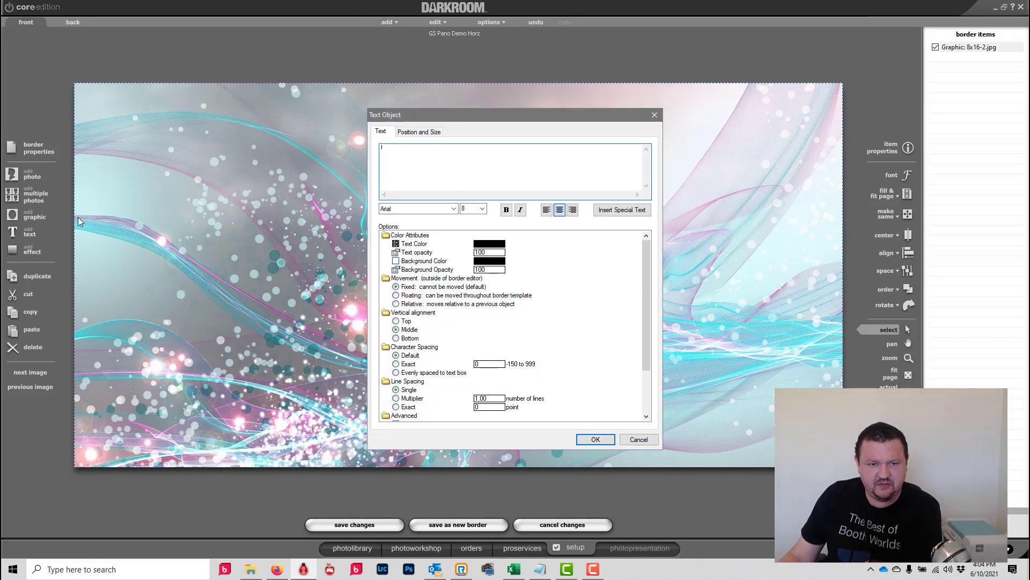
pyautogui.write('Name')
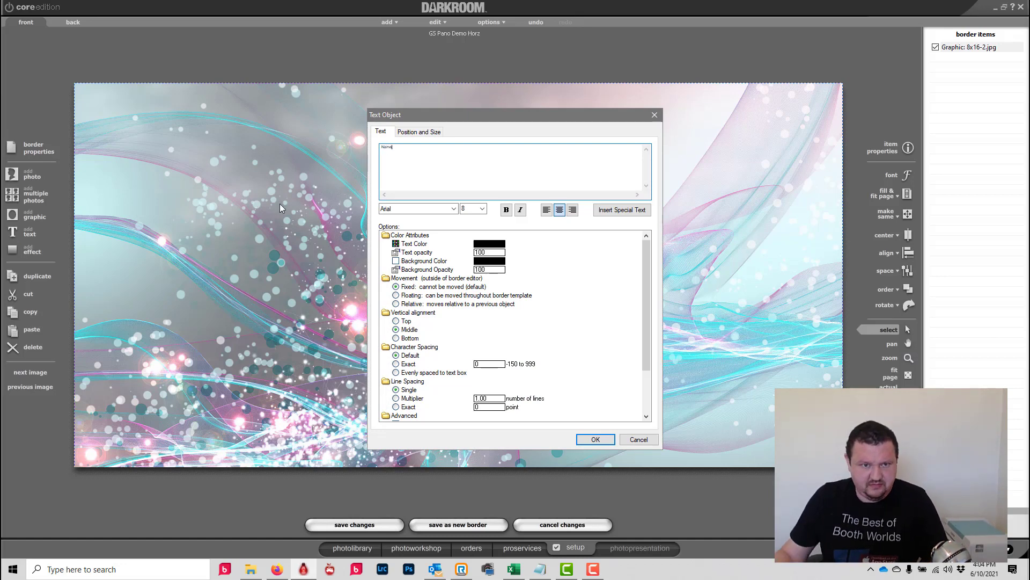
pyautogui.click(452, 209)
pyautogui.scroll(-7, 420, 260)
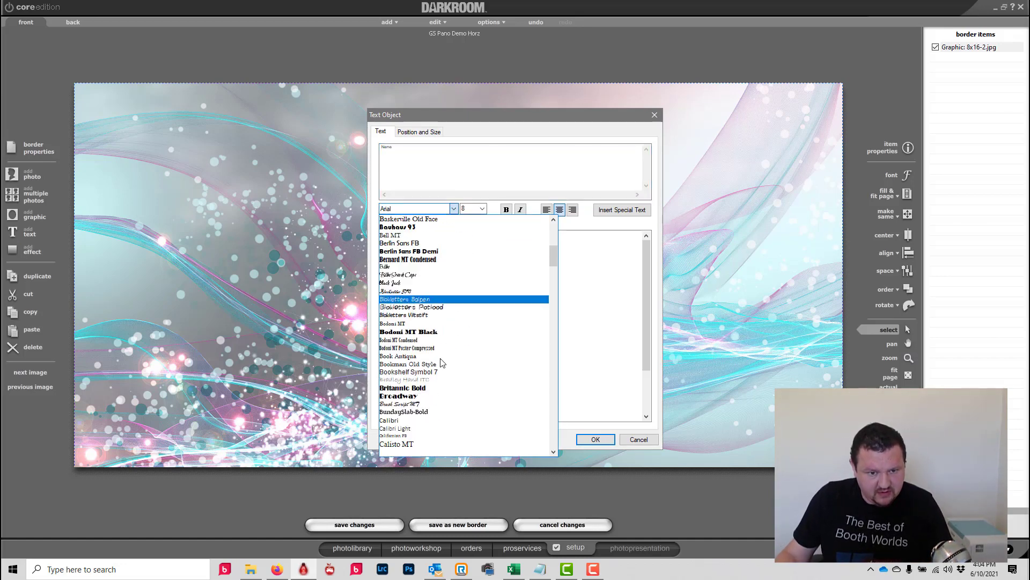
pyautogui.click(427, 404)
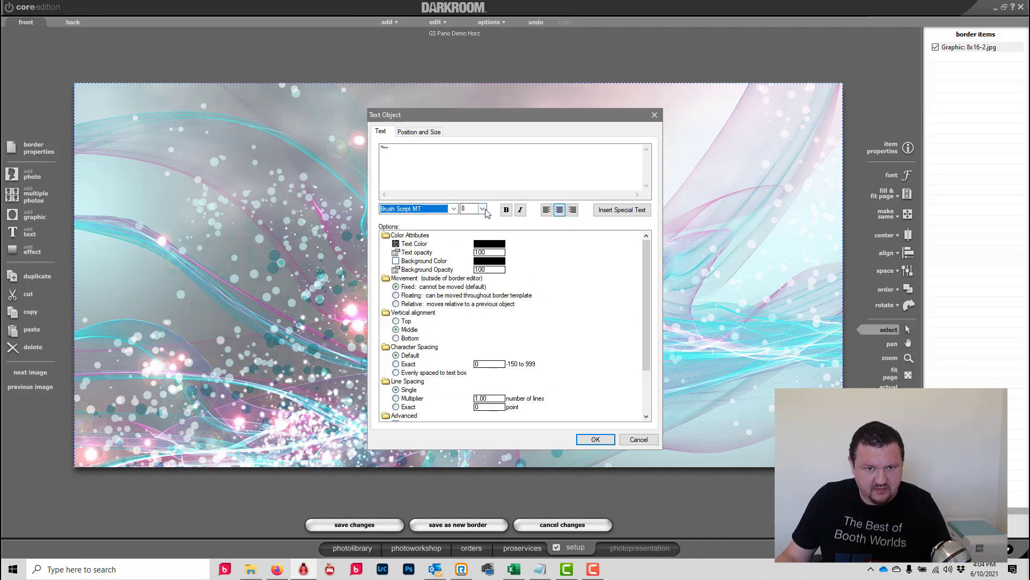
pyautogui.click(482, 209)
pyautogui.click(468, 345)
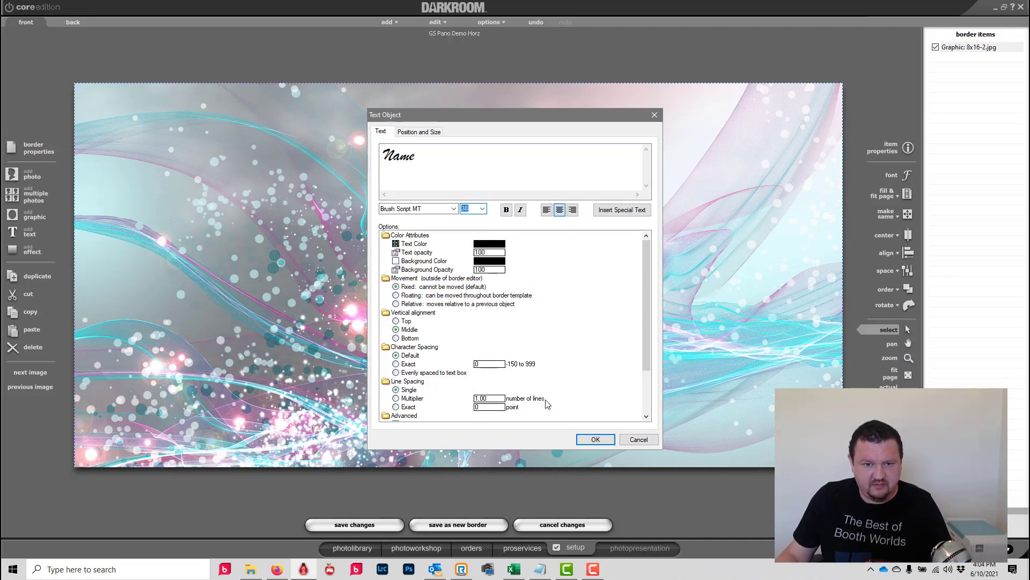
pyautogui.click(595, 440)
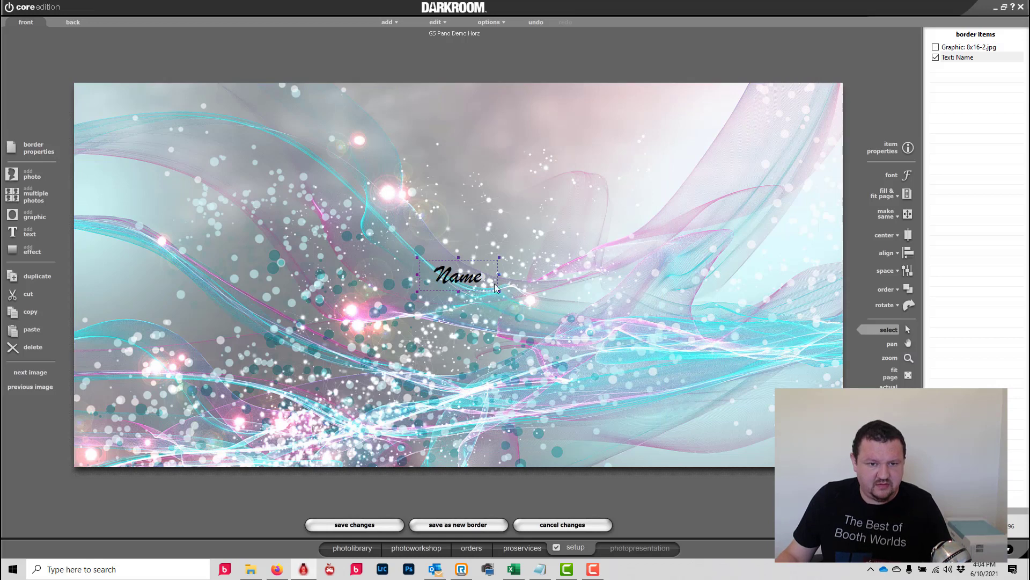
# Move Name to the lower-left and make it white with a soft drop shadow
pyautogui.click(459, 290)
pyautogui.moveTo(459, 290); pyautogui.dragTo(211, 422)
pyautogui.doubleClick(211, 422)
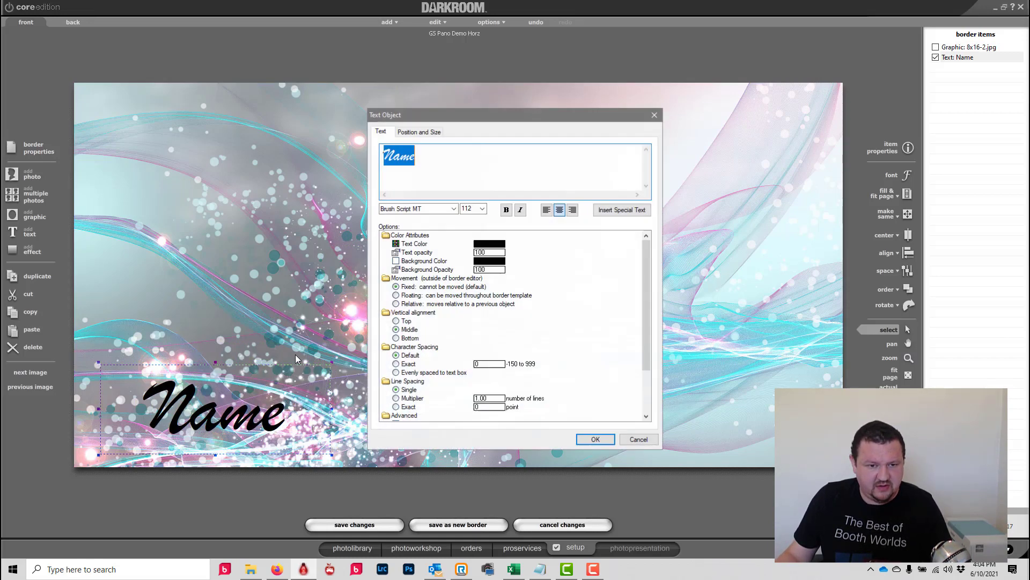
pyautogui.click(497, 246)
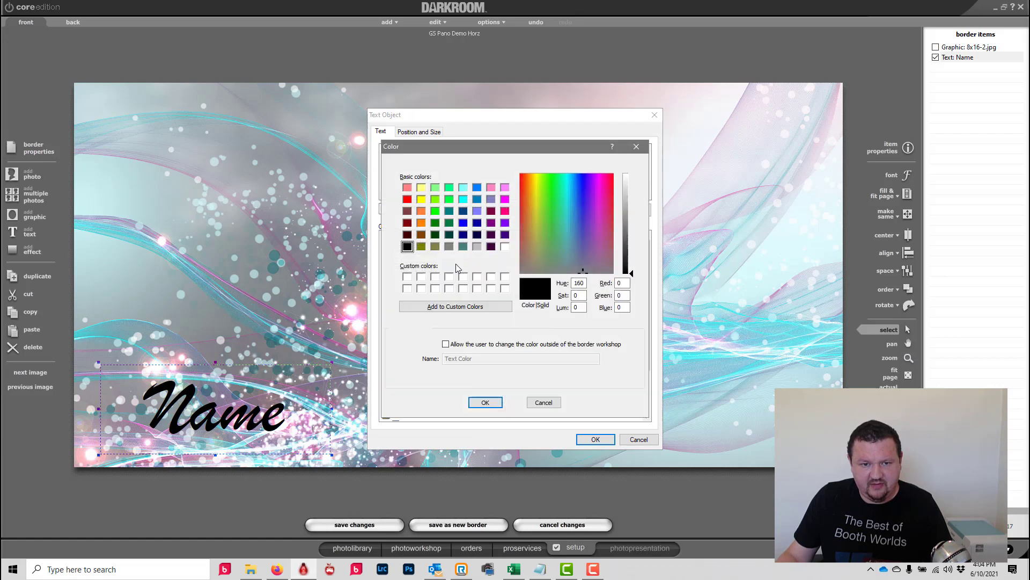
pyautogui.click(489, 402)
pyautogui.scroll(-3, 416, 375)
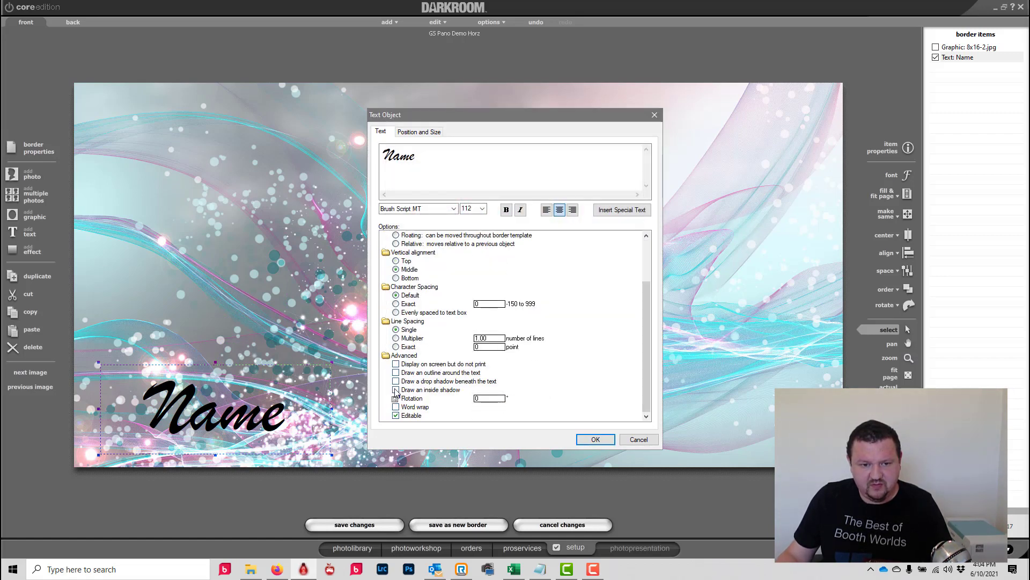
pyautogui.click(395, 382)
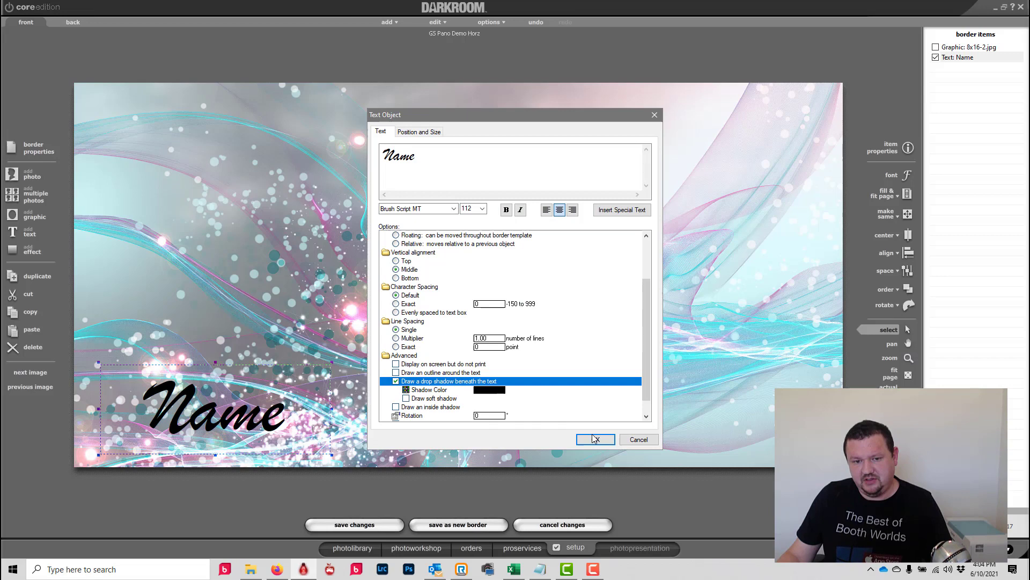
pyautogui.click(430, 398)
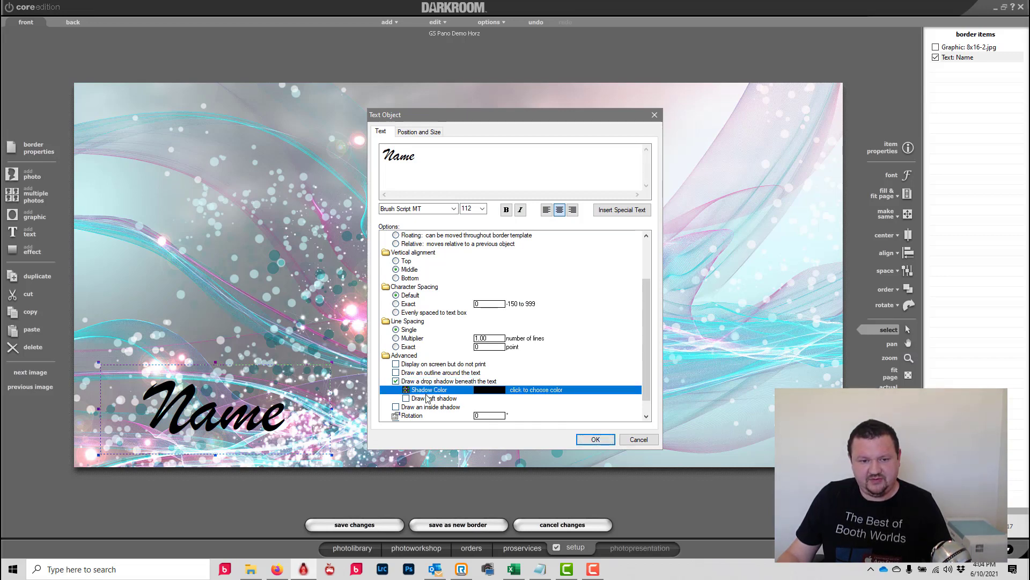
pyautogui.click(430, 399)
pyautogui.click(588, 441)
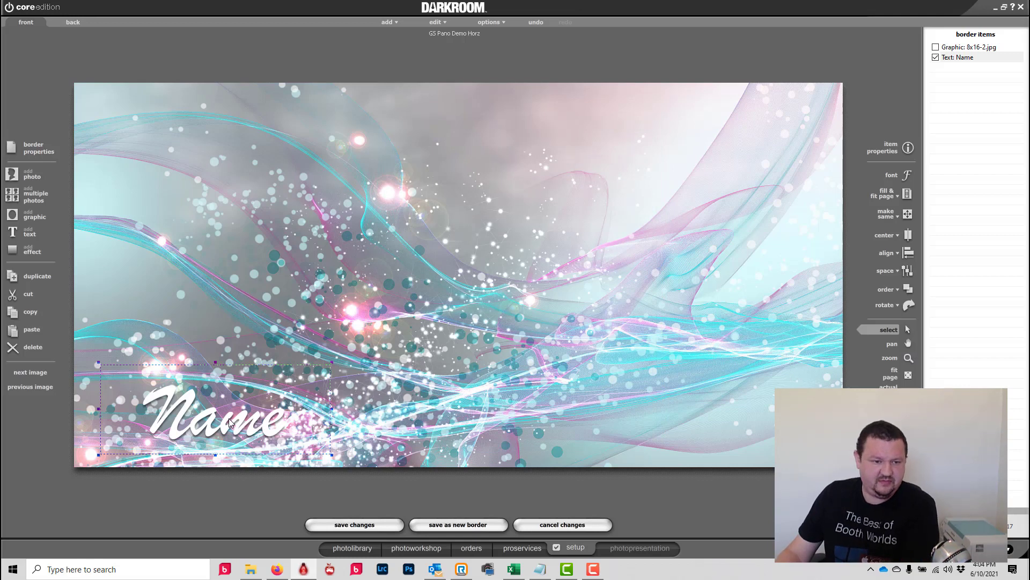
# Nudge Name slightly up-left and set its movement to Floating
pyautogui.moveTo(228, 421); pyautogui.dragTo(204, 406)
pyautogui.doubleClick(207, 408)
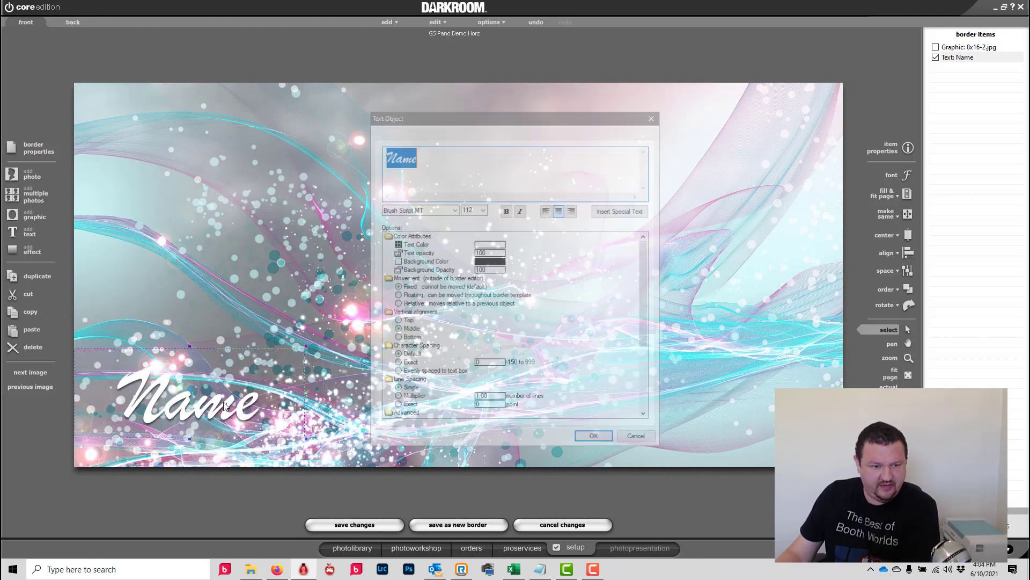
pyautogui.click(397, 295)
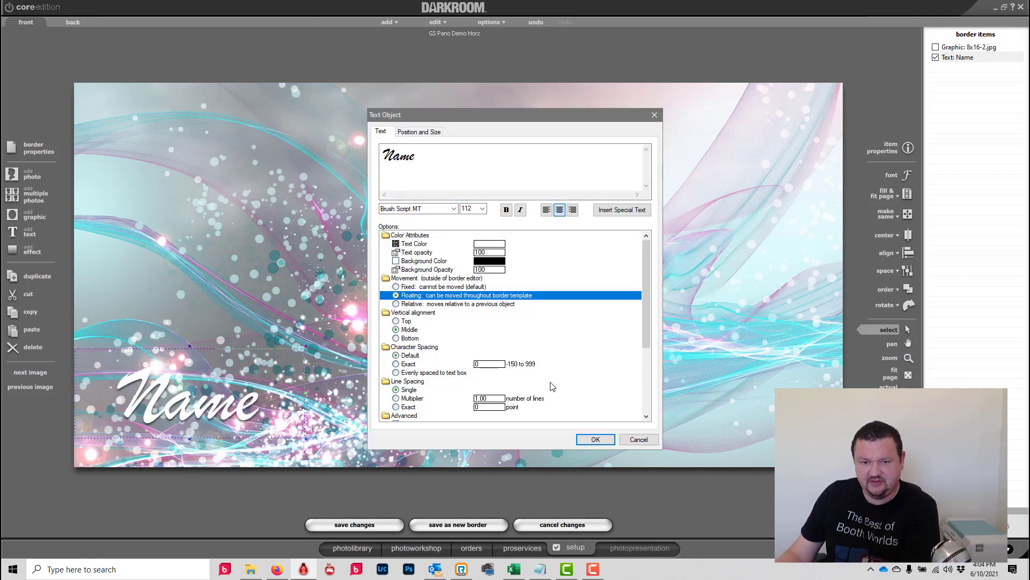
pyautogui.click(594, 438)
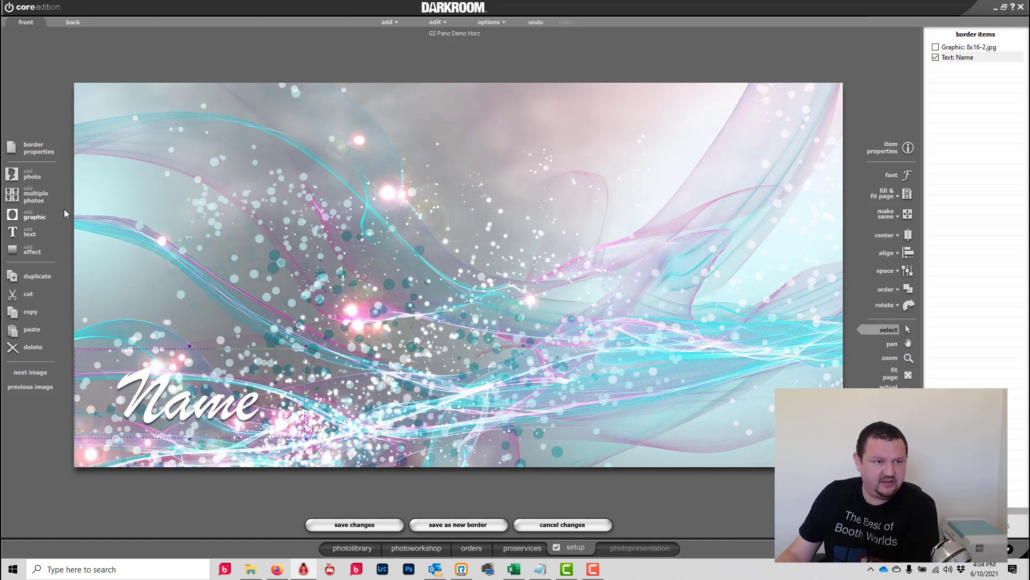
# Add a Chroma-key transparency photo slot, then start saving the template as a new border
pyautogui.click(11, 181)
pyautogui.click(398, 246)
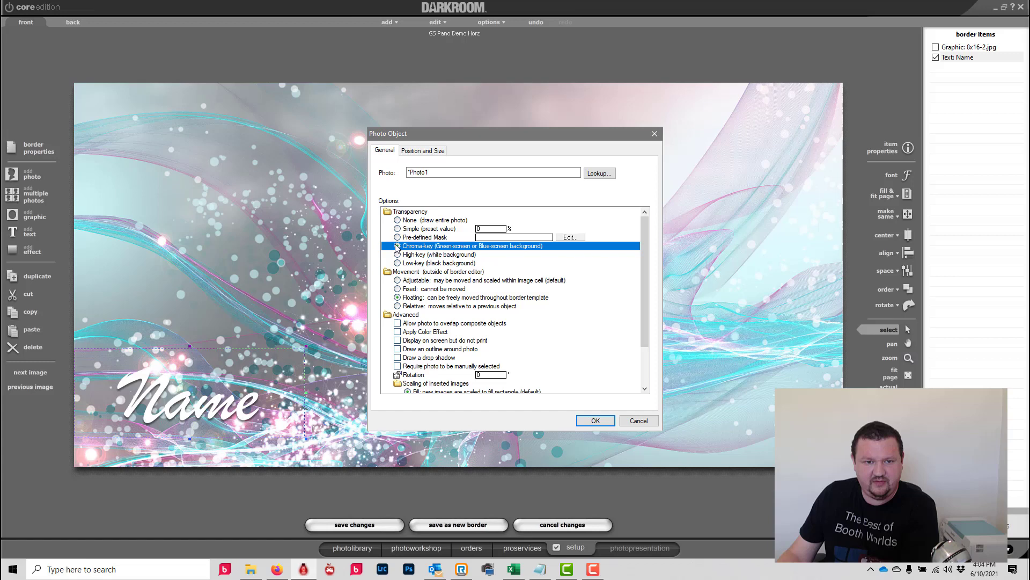
pyautogui.click(599, 423)
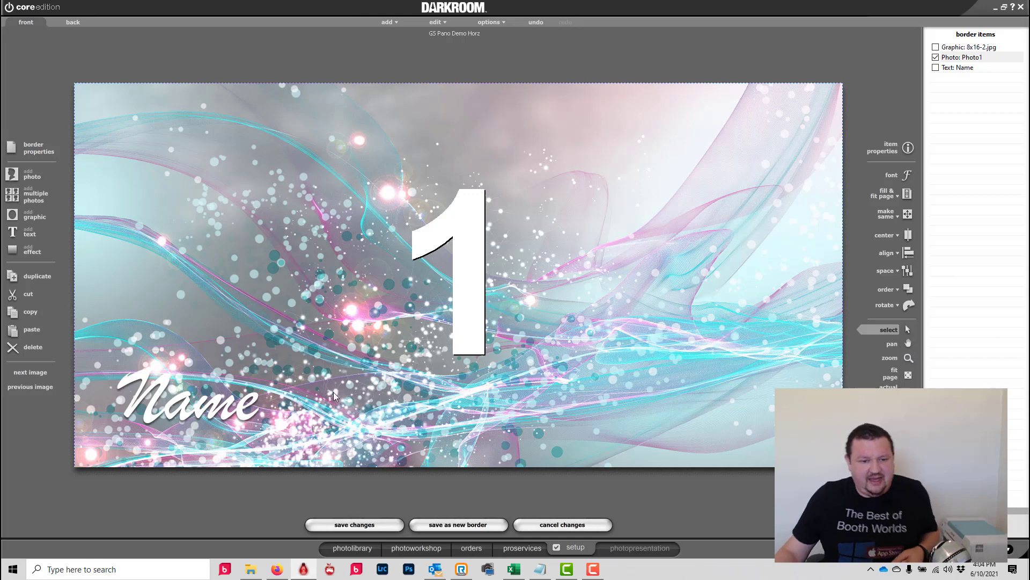
pyautogui.click(474, 525)
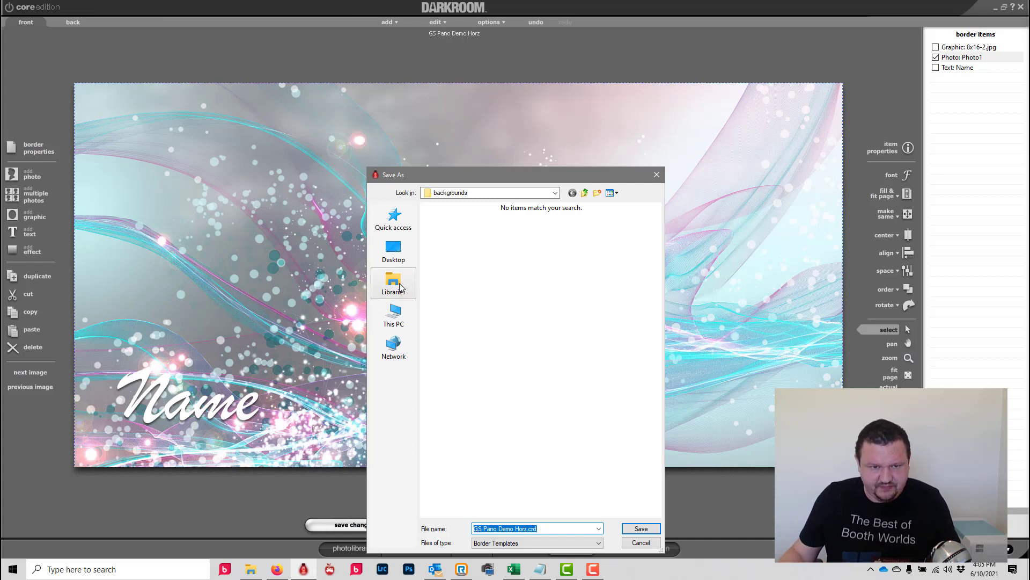
# Save GS Pano Demo Horz.crd under Local Disk (X:) > Templates > Borders > My Templates
pyautogui.click(392, 316)
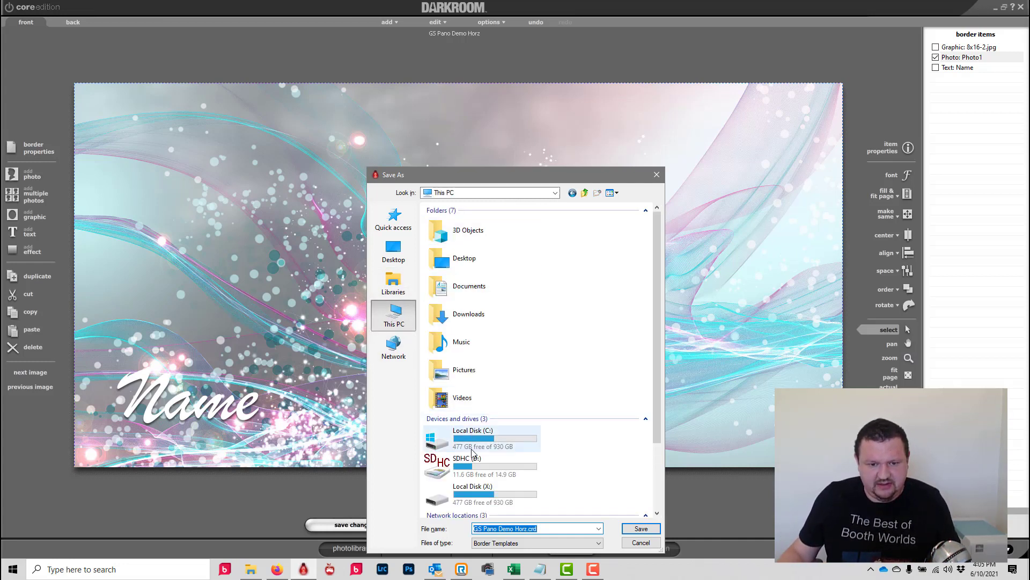
pyautogui.doubleClick(473, 486)
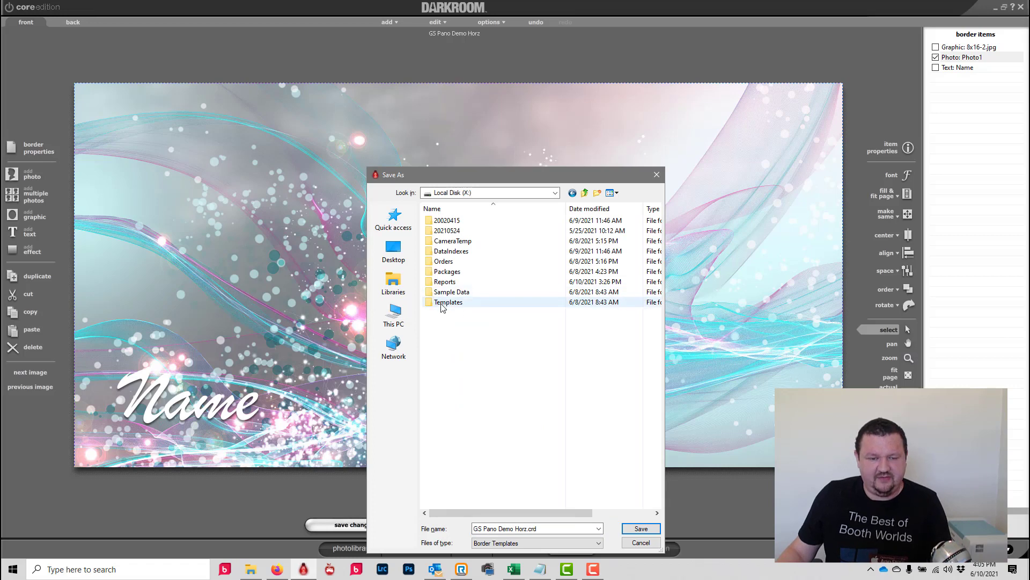
pyautogui.doubleClick(447, 302)
pyautogui.click(458, 253)
pyautogui.doubleClick(459, 252)
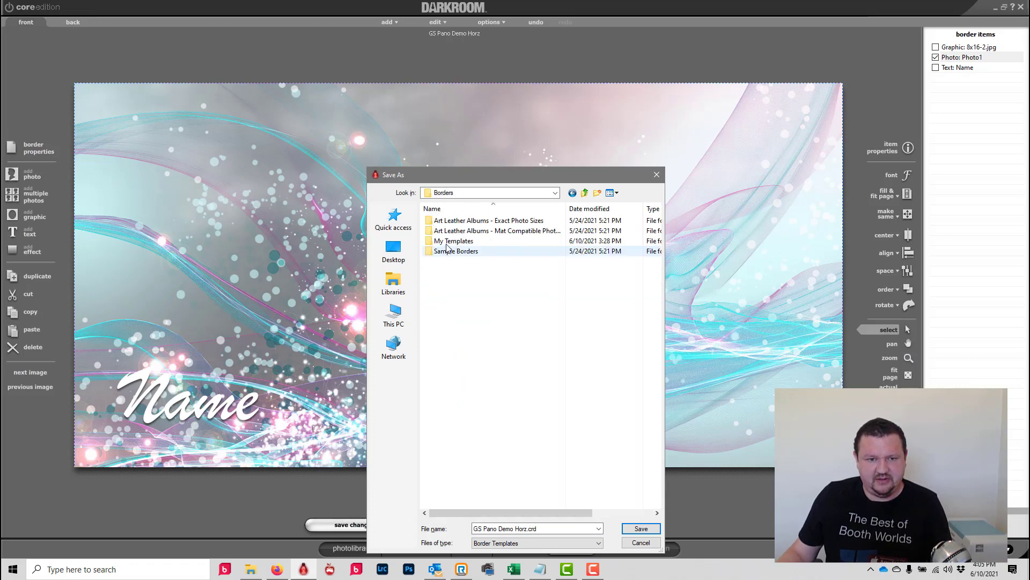
pyautogui.doubleClick(447, 244)
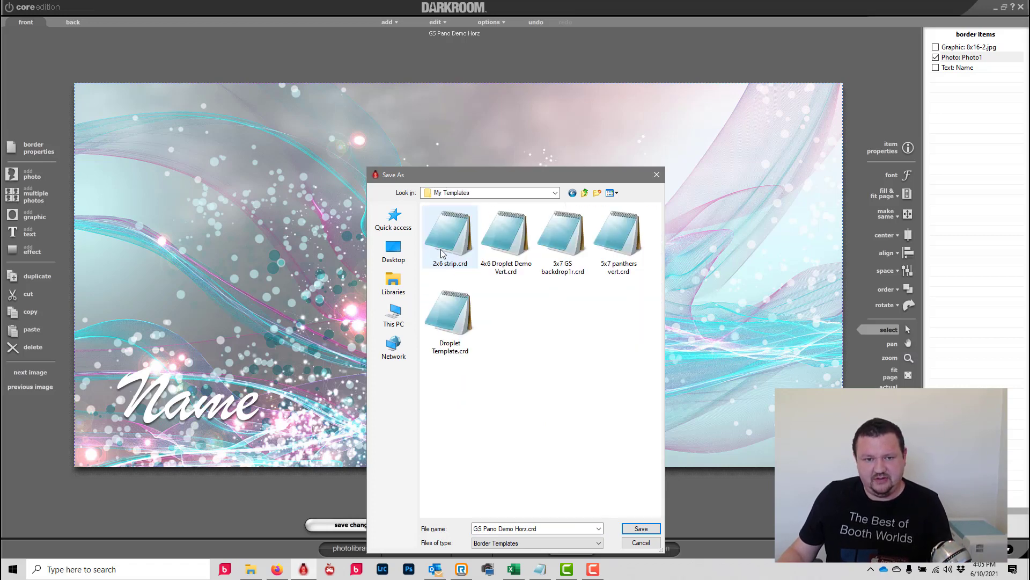
pyautogui.click(639, 530)
pyautogui.click(482, 525)
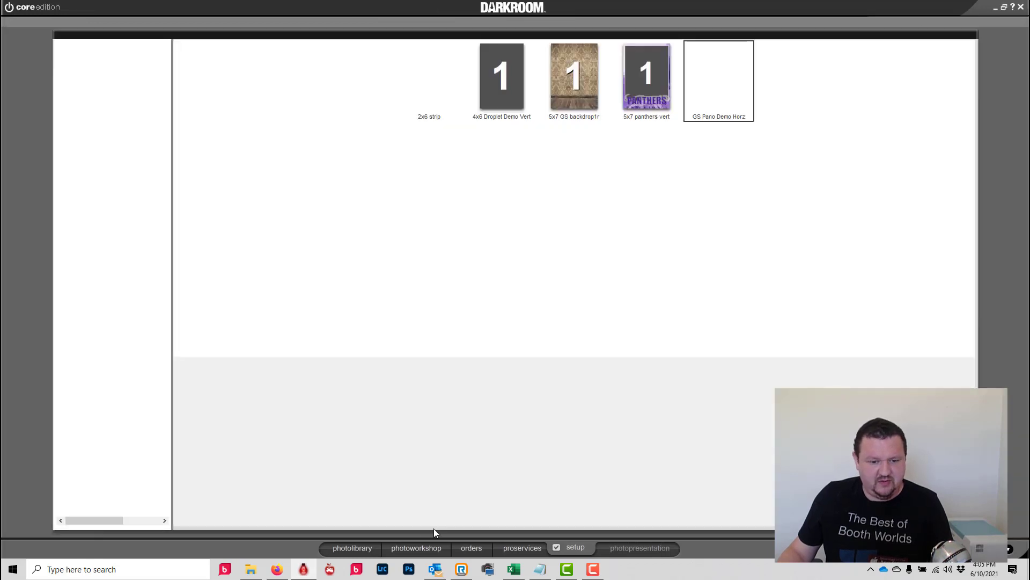
# In the photo workshop, pick the GS Pano Demo Horz thumbnail as the border and apply it
pyautogui.click(412, 547)
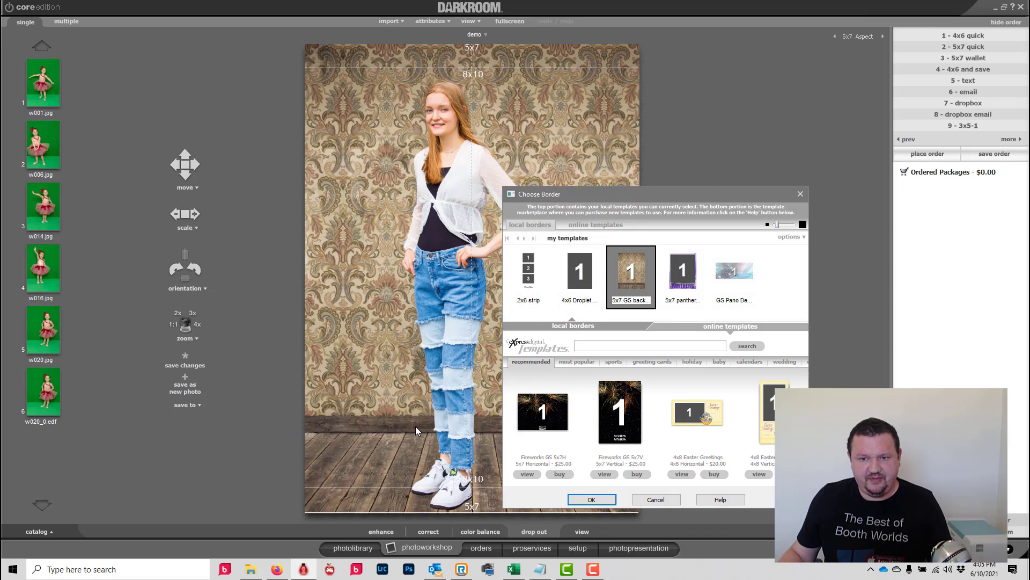
pyautogui.click(730, 281)
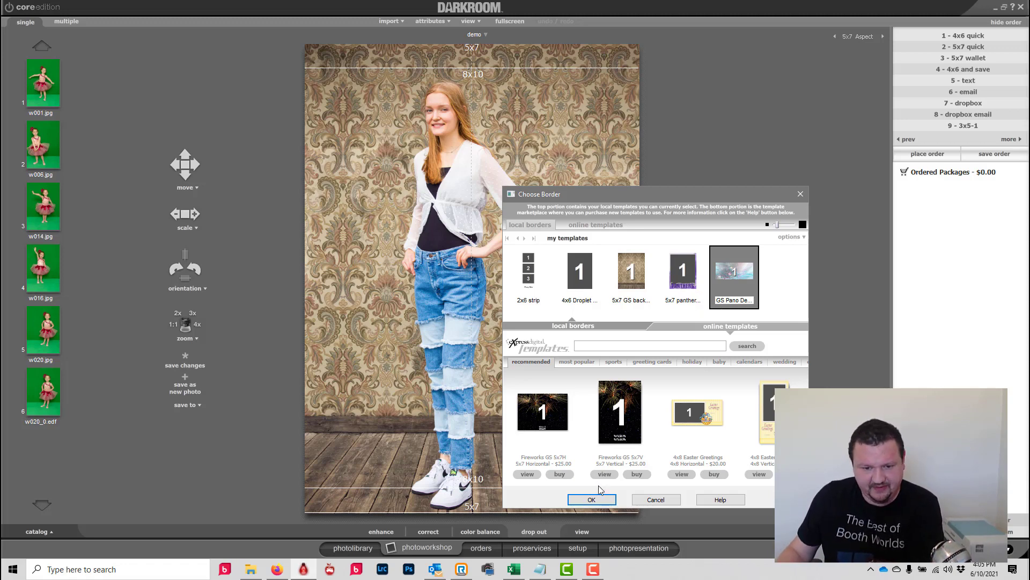
pyautogui.click(591, 500)
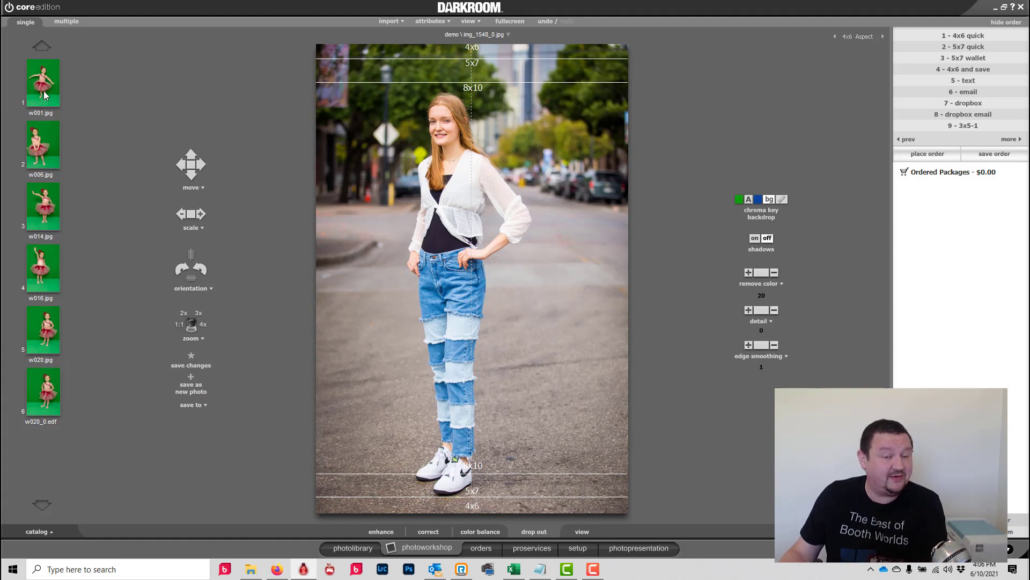
# Apply the GS Pano Demo border to dancer photo w001.jpg
pyautogui.click(41, 92)
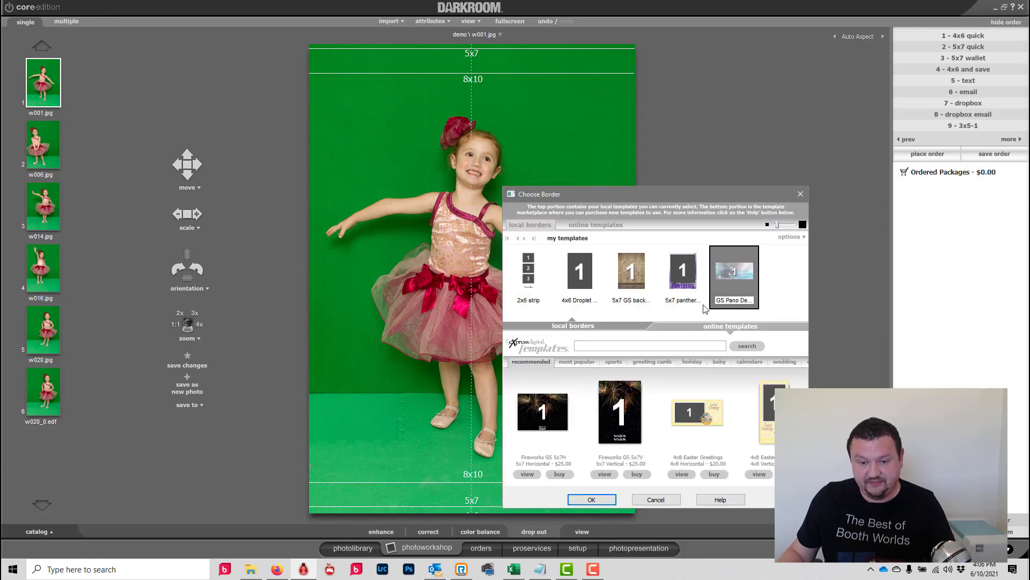
pyautogui.click(591, 500)
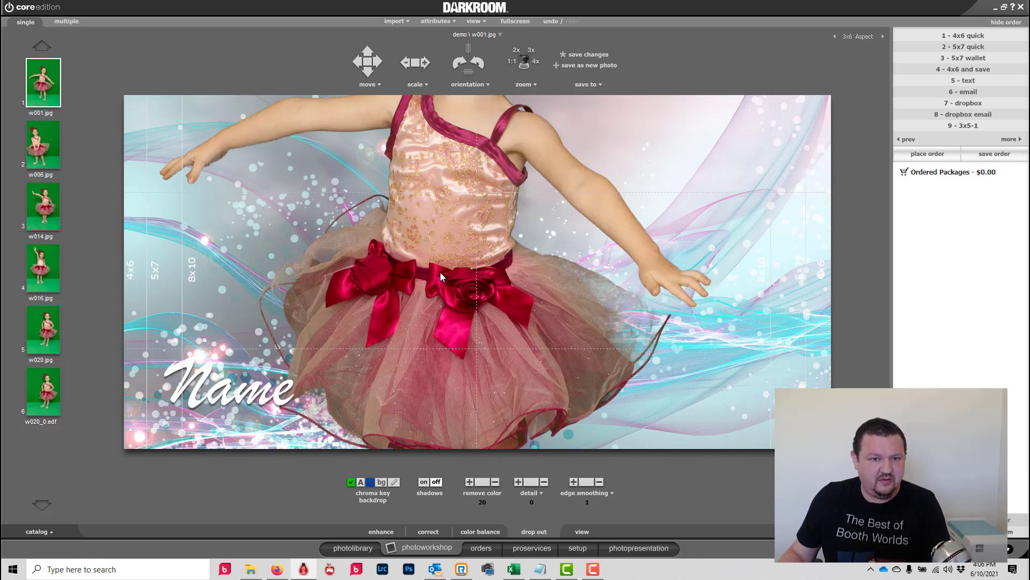
# Resize the first dancer and move her toward the left of the pano
pyautogui.scroll(5, 440, 272)
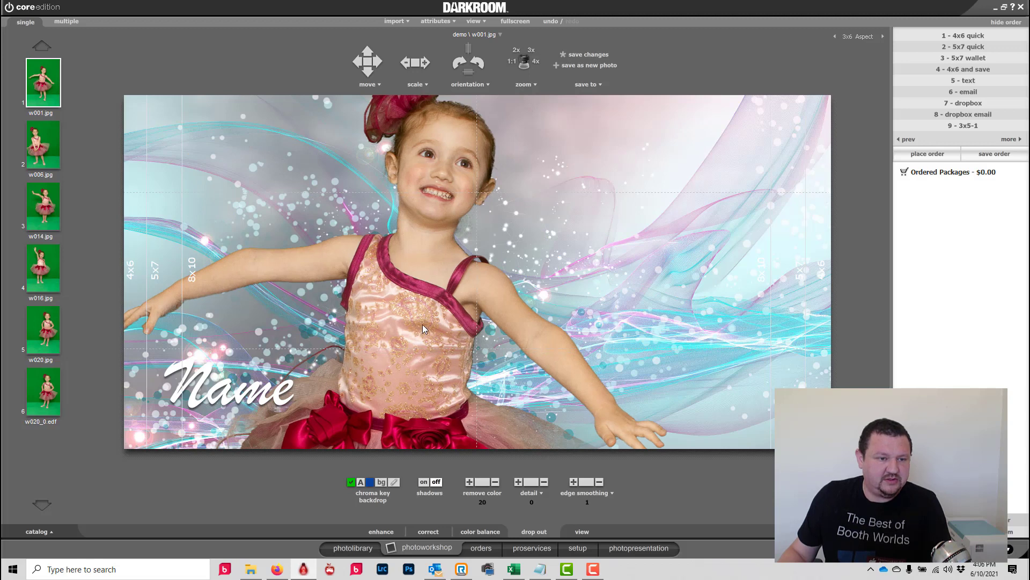
pyautogui.scroll(-3, 424, 300)
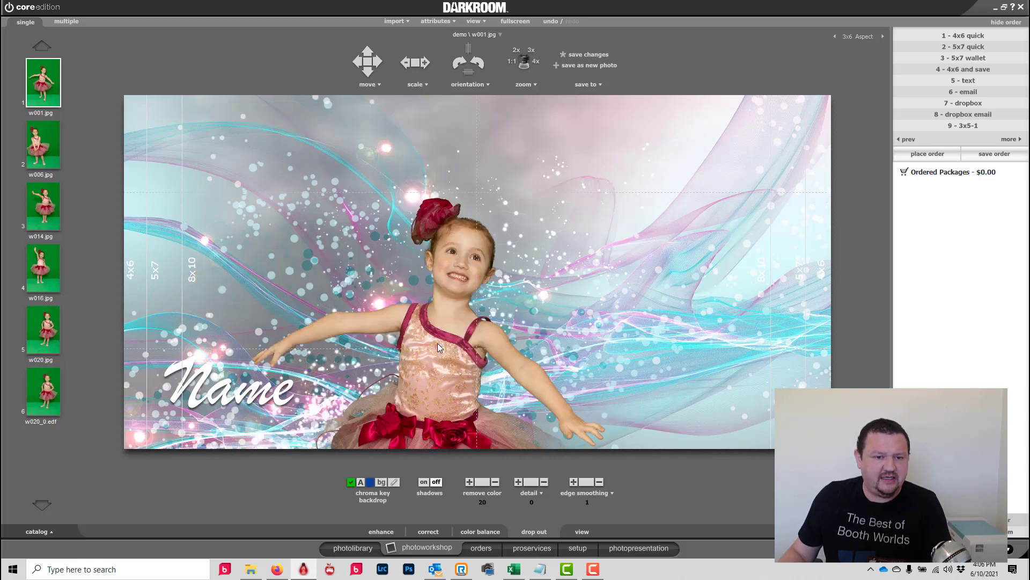
pyautogui.scroll(-3, 435, 340)
pyautogui.moveTo(434, 340); pyautogui.dragTo(289, 240)
pyautogui.scroll(1, 288, 240)
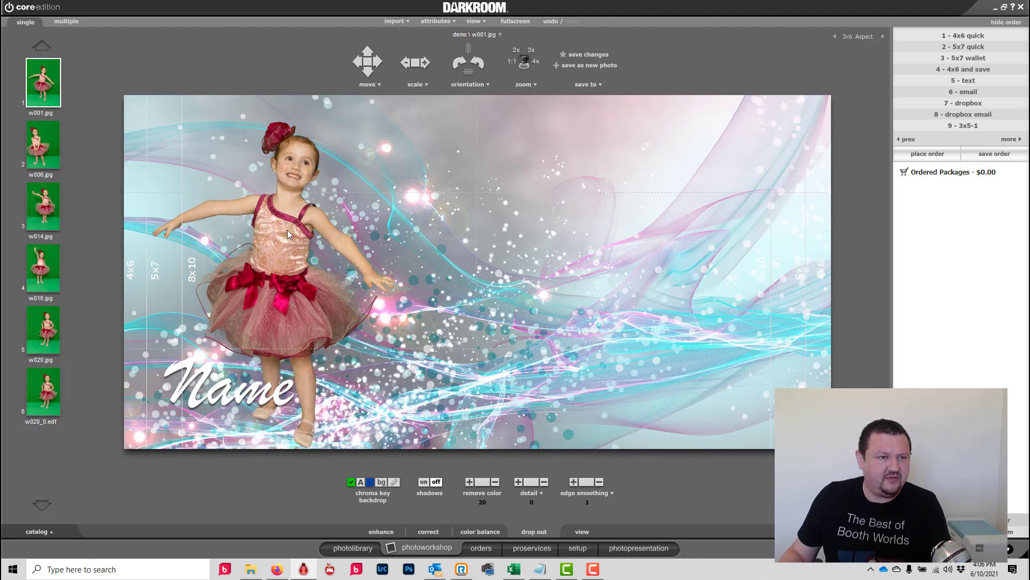
# Add dancers w006, w001, w014, w016 and w020 across the pano from left to right
pyautogui.click(43, 149)
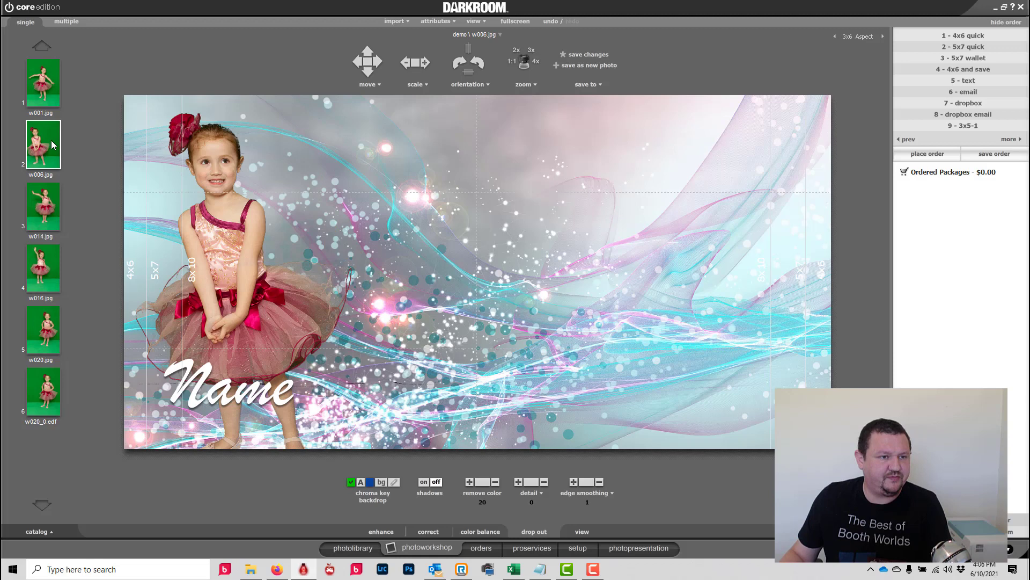
pyautogui.moveTo(41, 86); pyautogui.dragTo(265, 270)
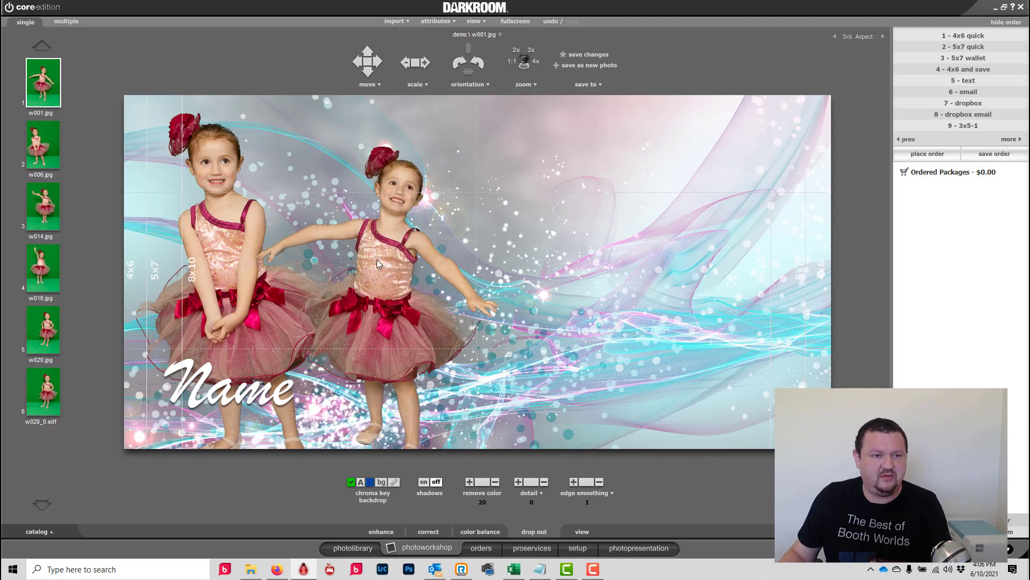
pyautogui.moveTo(50, 211); pyautogui.dragTo(555, 255)
pyautogui.moveTo(50, 275); pyautogui.dragTo(687, 283)
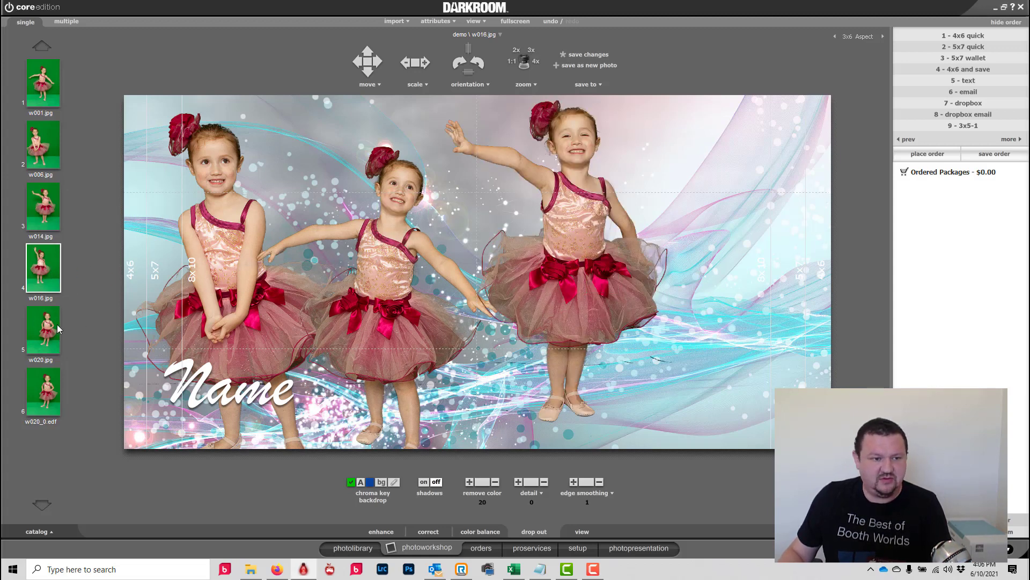
pyautogui.moveTo(52, 331); pyautogui.dragTo(794, 305)
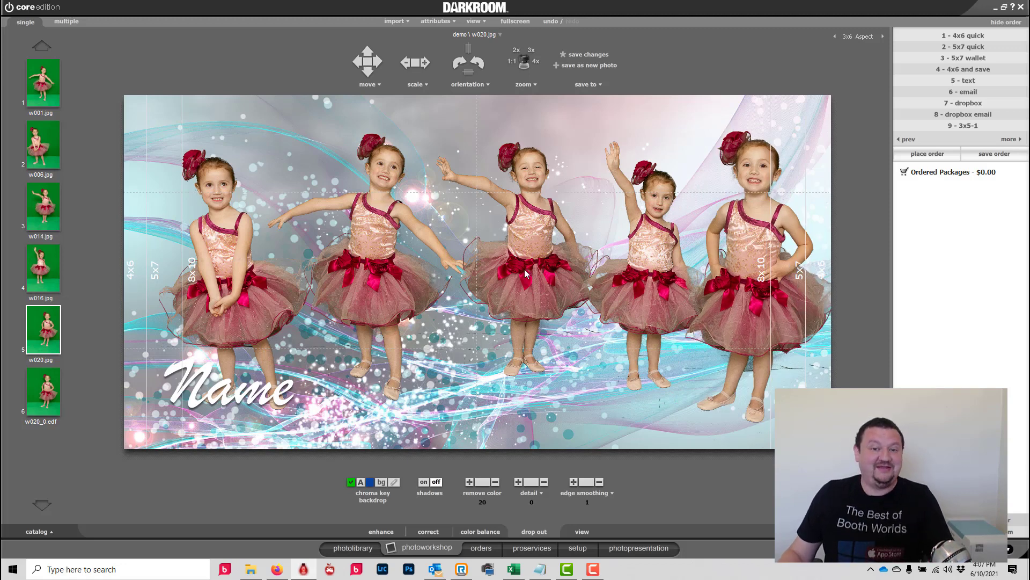
# Change the caption to 'Team Name' and drag it to the bottom right of the pano
pyautogui.doubleClick(194, 398)
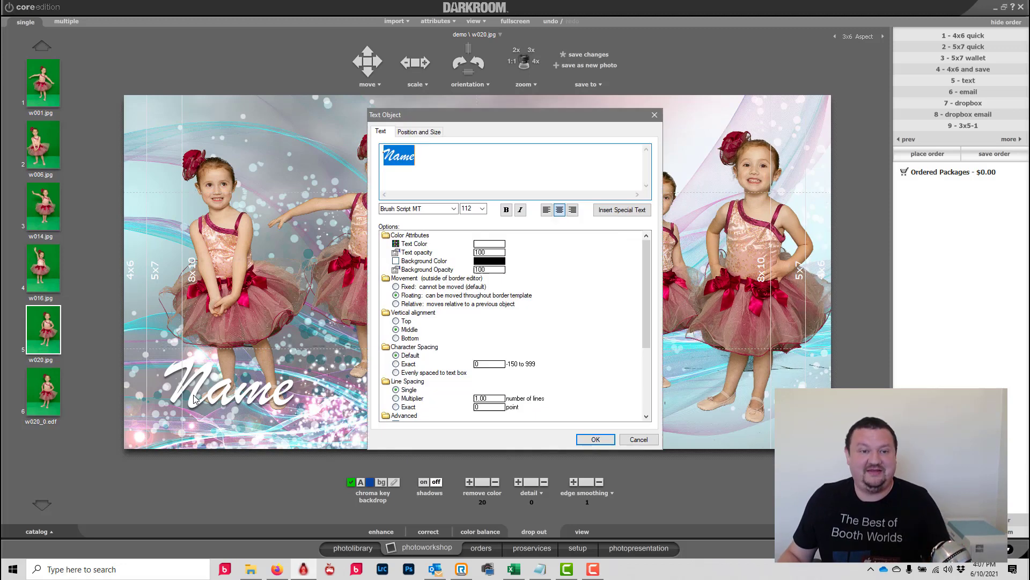
pyautogui.write('Team ')
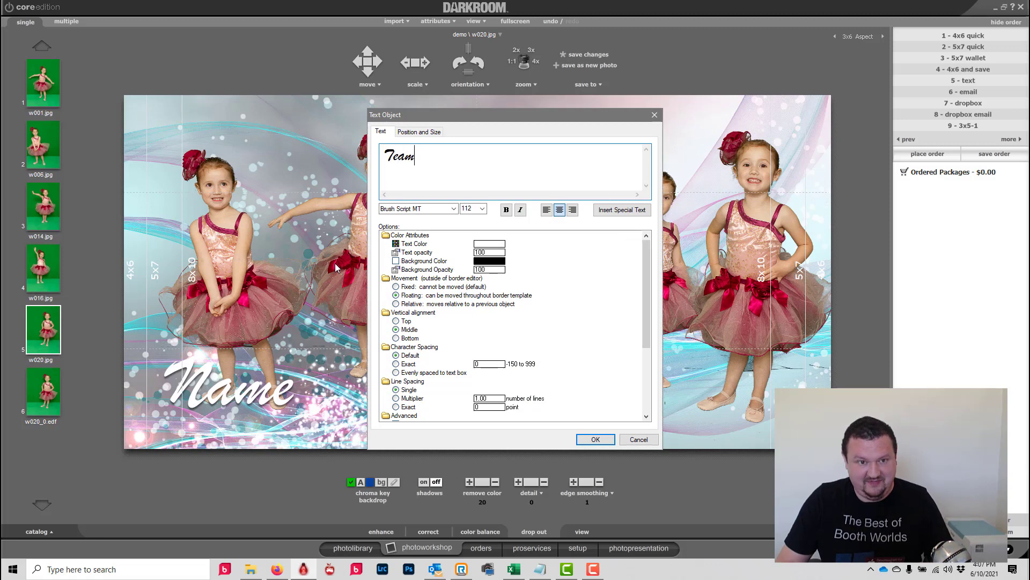
pyautogui.write('Name')
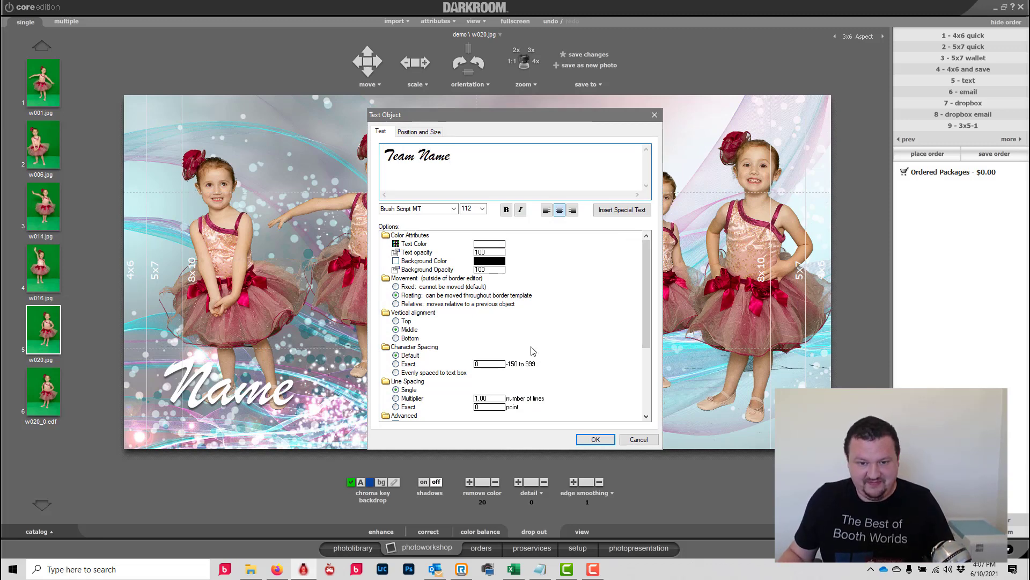
pyautogui.click(591, 439)
pyautogui.moveTo(297, 404); pyautogui.dragTo(505, 404)
pyautogui.moveTo(623, 423); pyautogui.dragTo(634, 421)
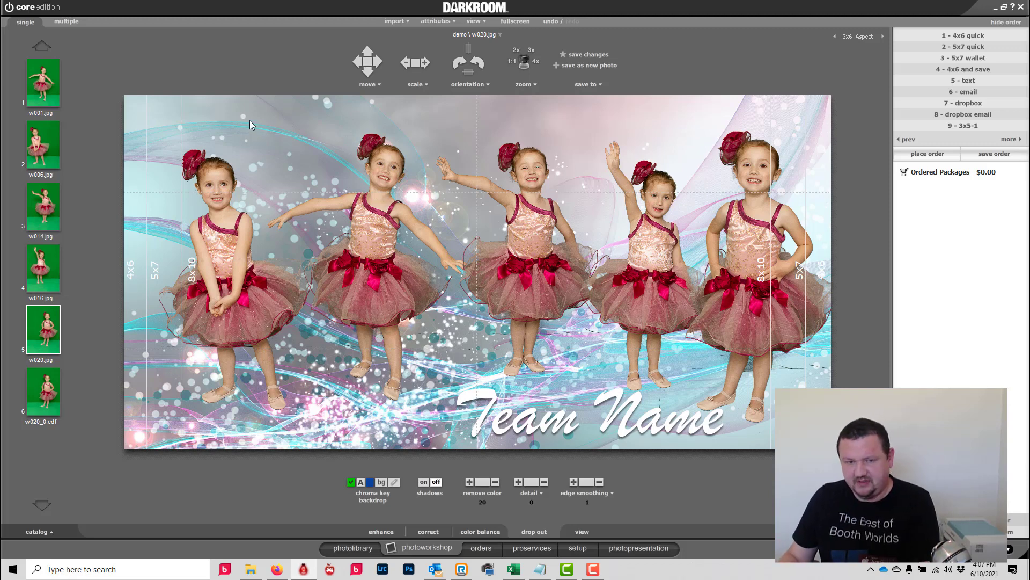
pyautogui.press('Up')
pyautogui.press('Up')
pyautogui.press('Up')
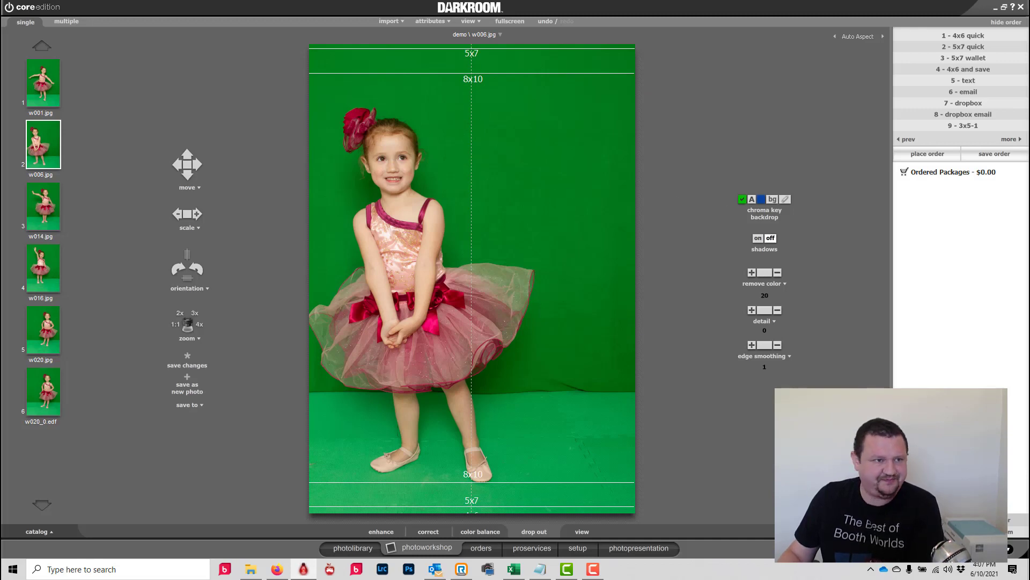
# Open w001 and apply the GS Pano Demo Horz border so she appears alone on it
pyautogui.click(38, 89)
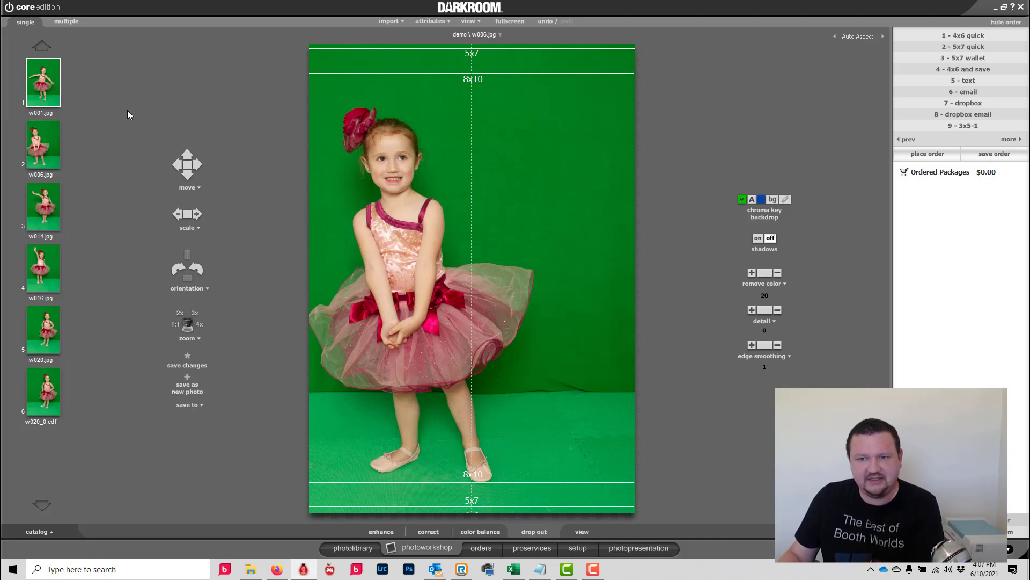
pyautogui.click(749, 235)
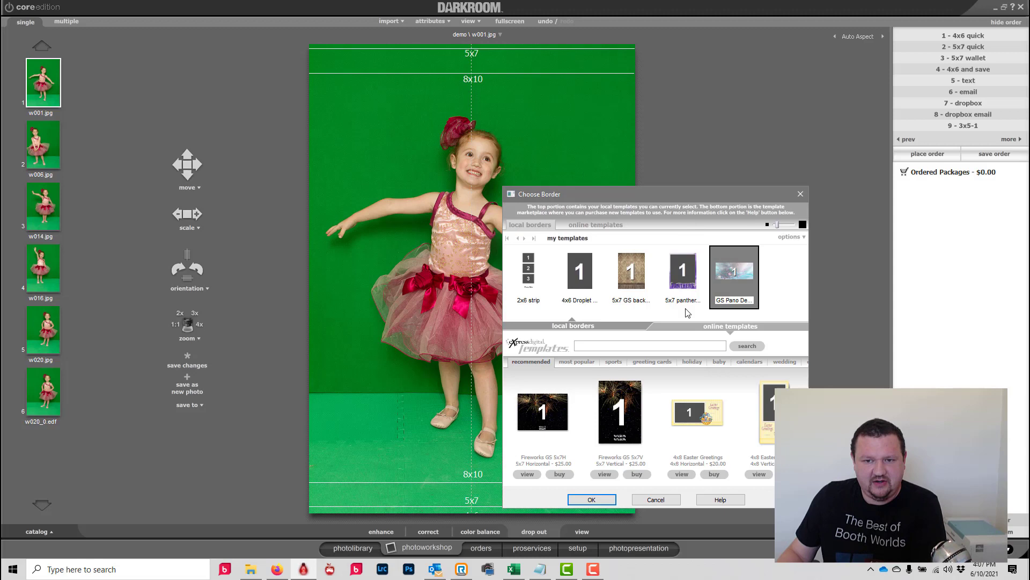
pyautogui.click(592, 498)
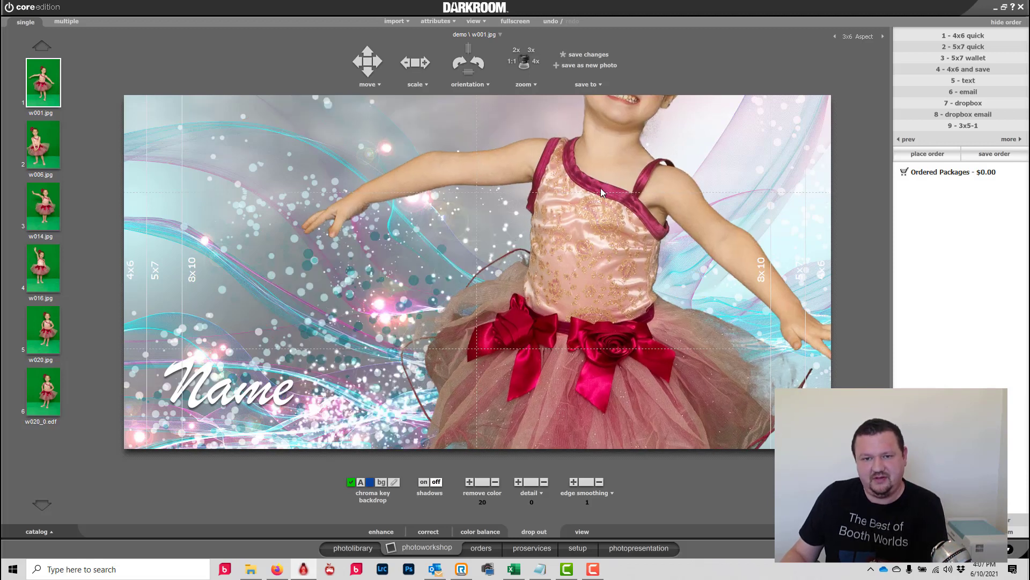
# Lower the w001 dancer so her face shows, and place a small, full-body w006 dancer at the pano's left
pyautogui.moveTo(605, 252); pyautogui.dragTo(606, 282)
pyautogui.moveTo(34, 137); pyautogui.dragTo(210, 209)
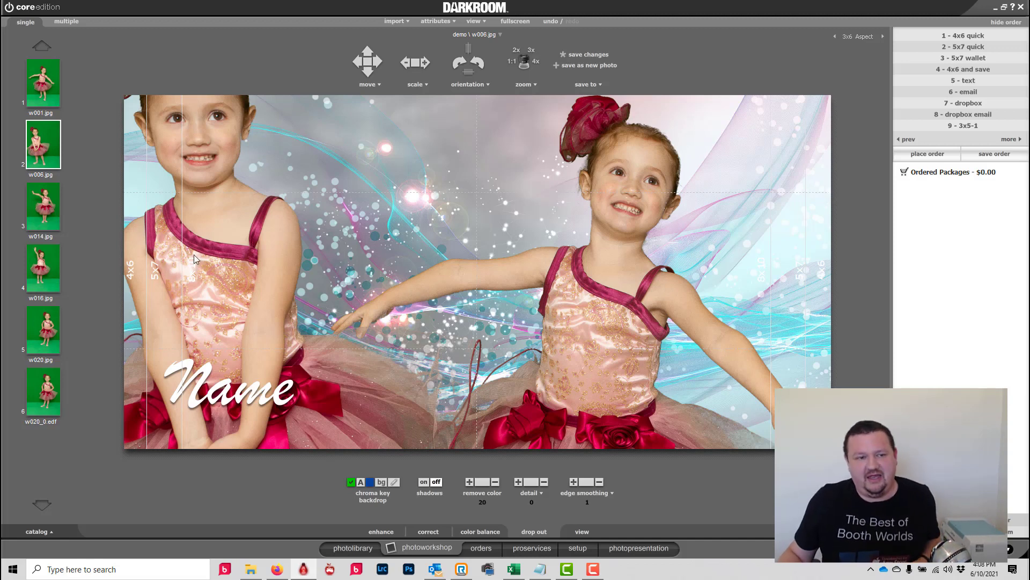
pyautogui.scroll(-2, 209, 251)
pyautogui.moveTo(210, 250); pyautogui.dragTo(233, 265)
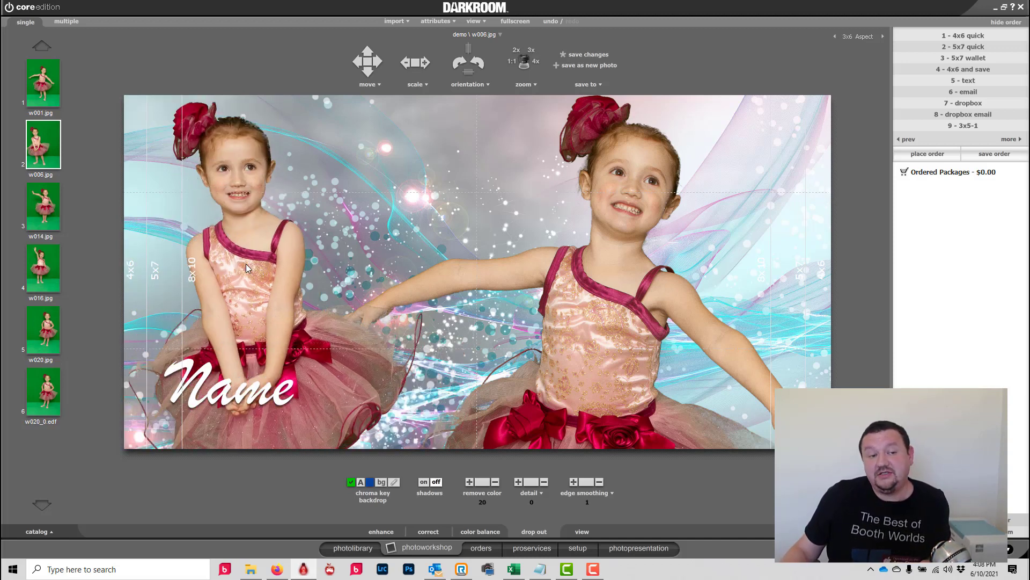
pyautogui.scroll(-2, 246, 263)
pyautogui.scroll(-2, 249, 222)
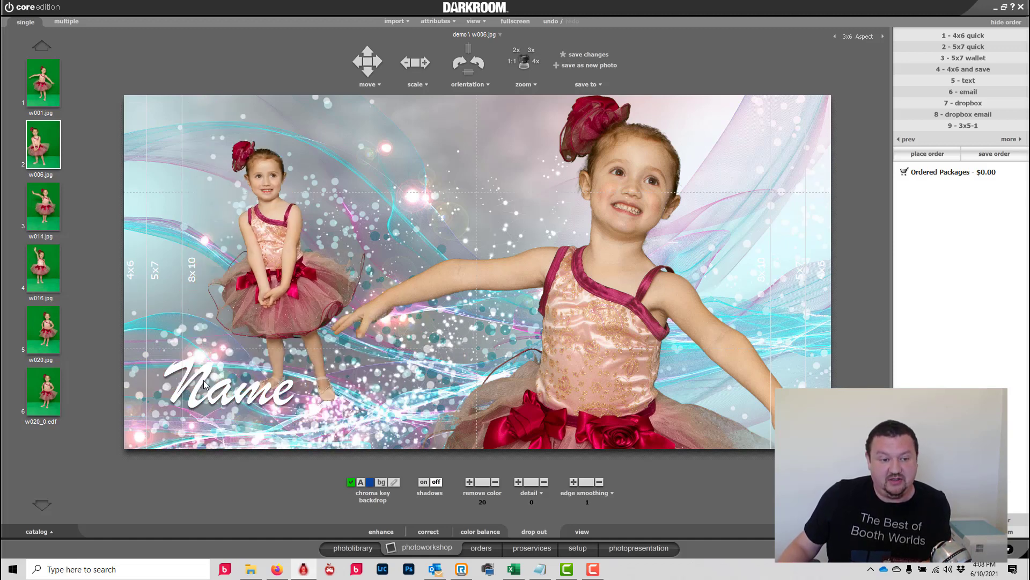
# Move the Name text to the top centre above the dancers and slightly enlarge the w006 dancer
pyautogui.click(375, 160)
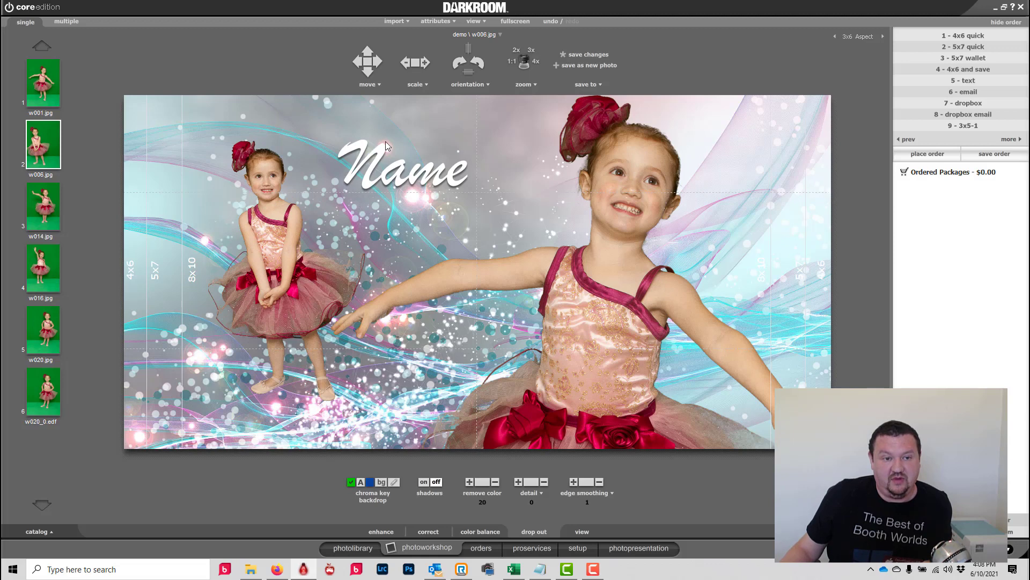
pyautogui.click(387, 143)
pyautogui.scroll(3, 282, 275)
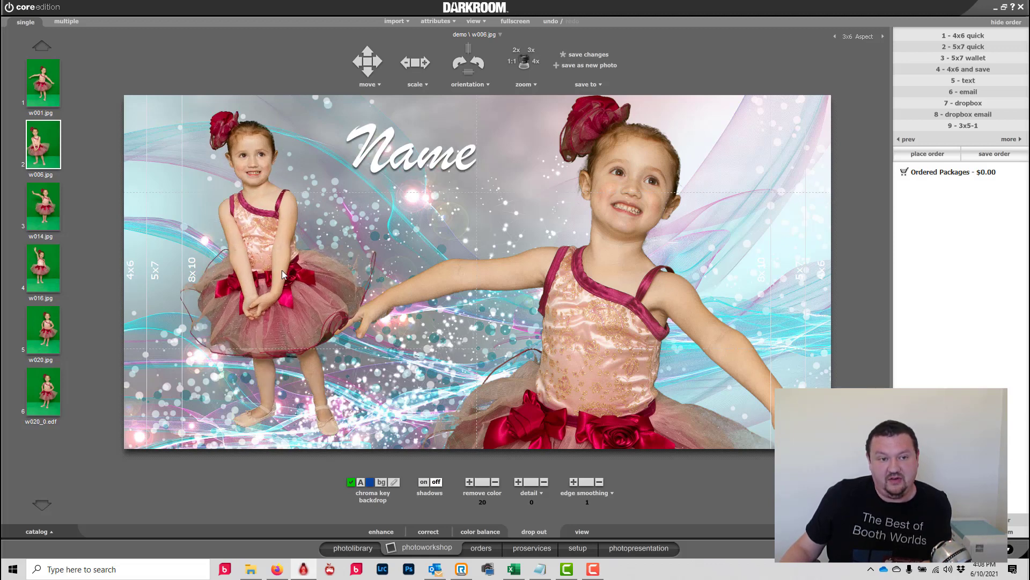
pyautogui.scroll(1, 269, 272)
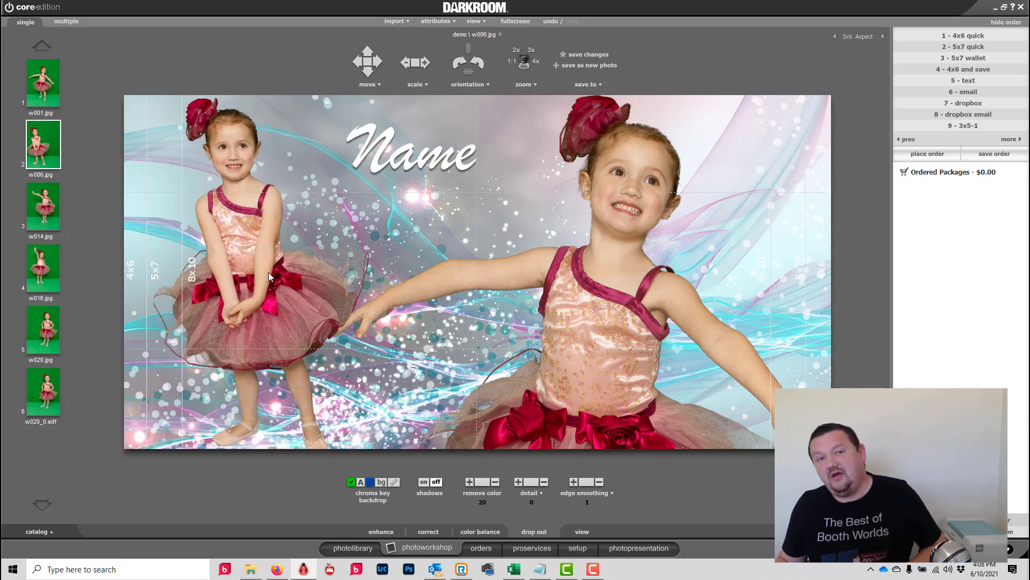